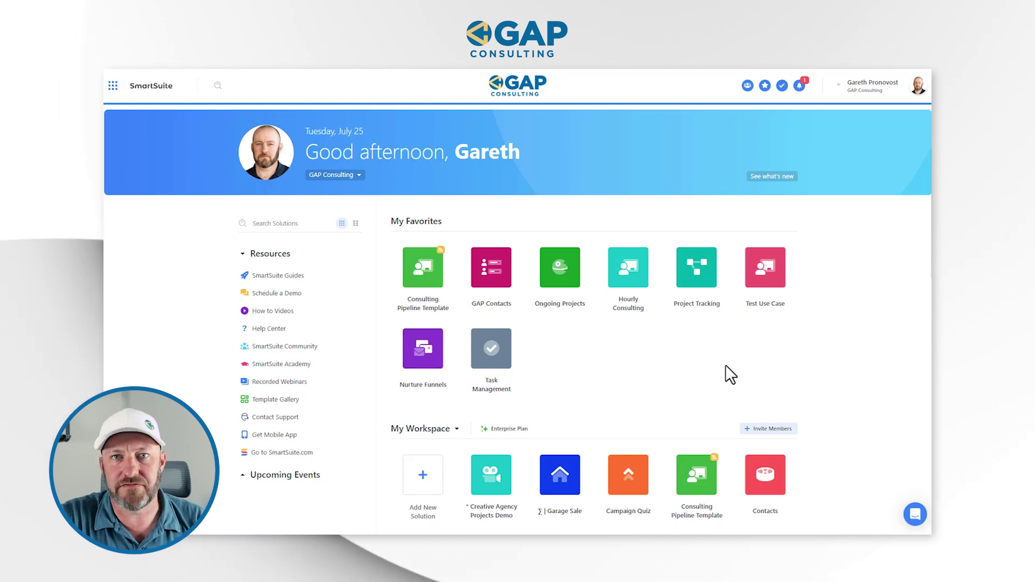
# Open Workspace Administration from the profile avatar menu
pyautogui.click(916, 90)
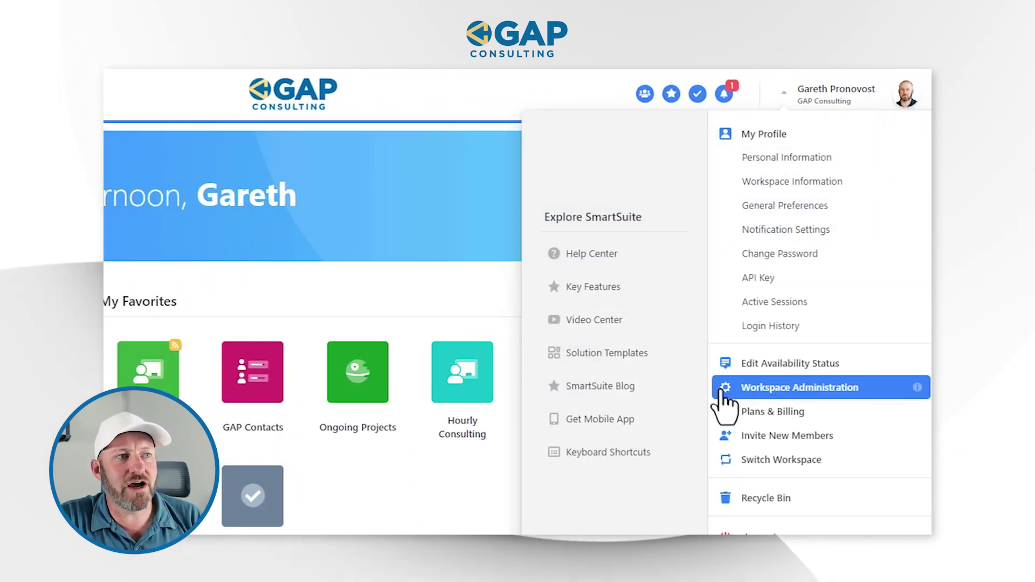
pyautogui.click(830, 386)
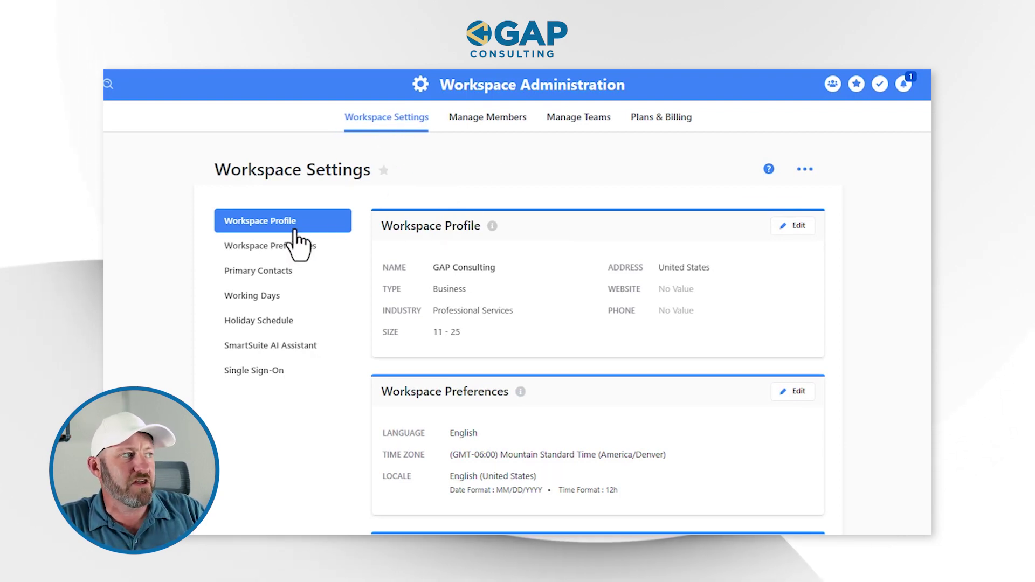
# Go to Workspace Preferences and list all 11 members on the Manage Members page
pyautogui.click(272, 242)
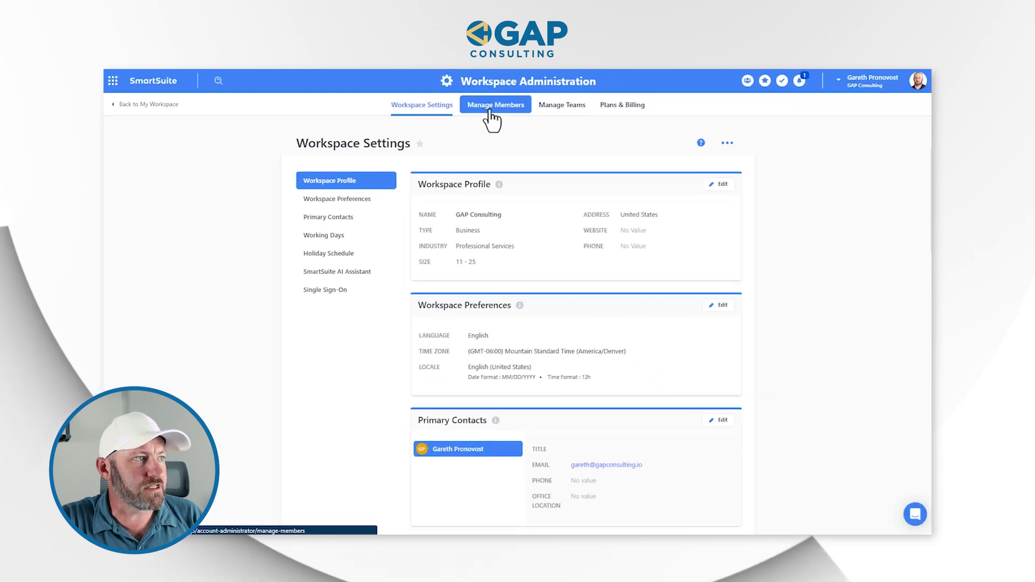
pyautogui.click(491, 108)
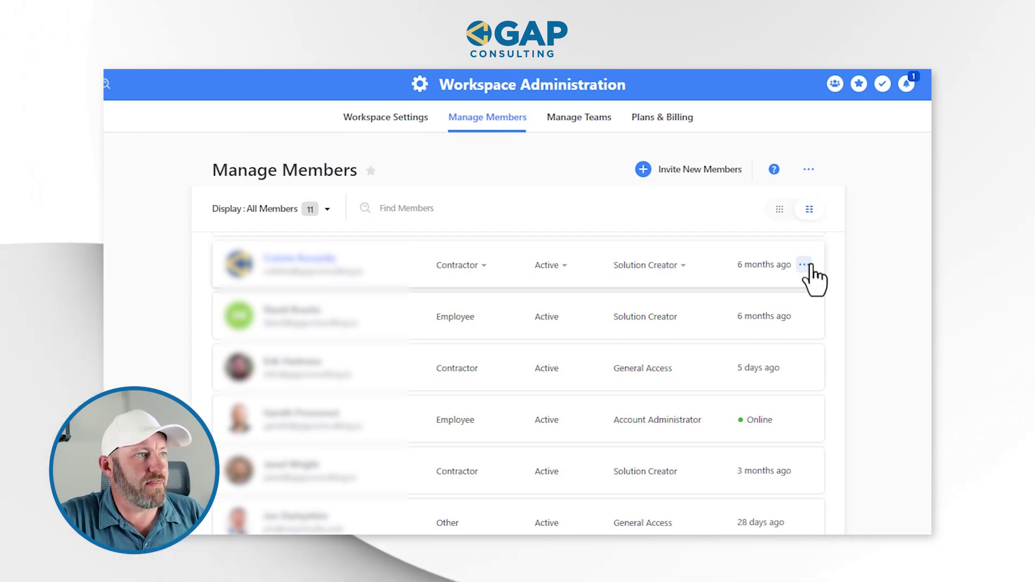
# Check the first member's actions menu, then switch to the empty Manage Teams page
pyautogui.click(804, 264)
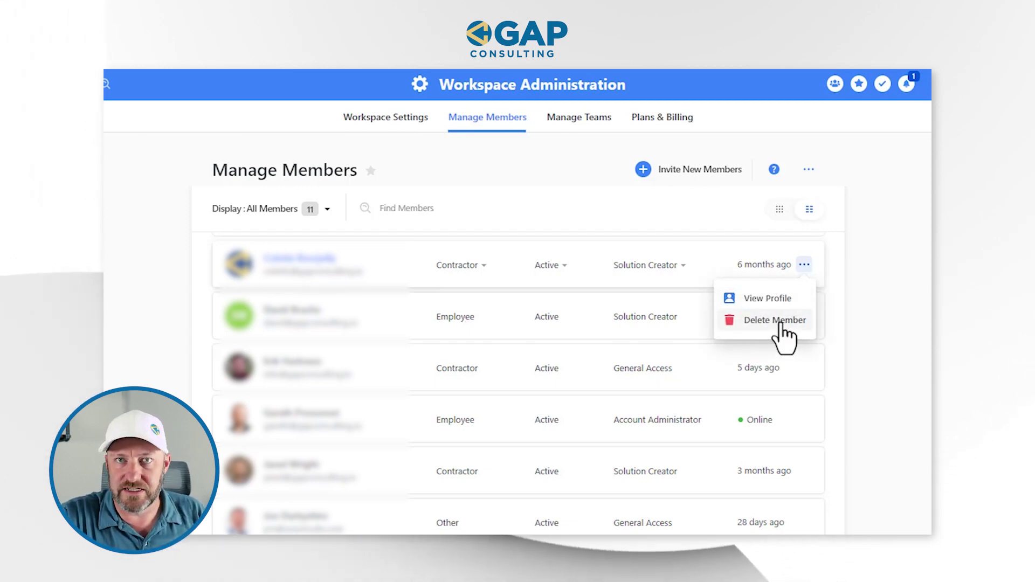
pyautogui.click(567, 122)
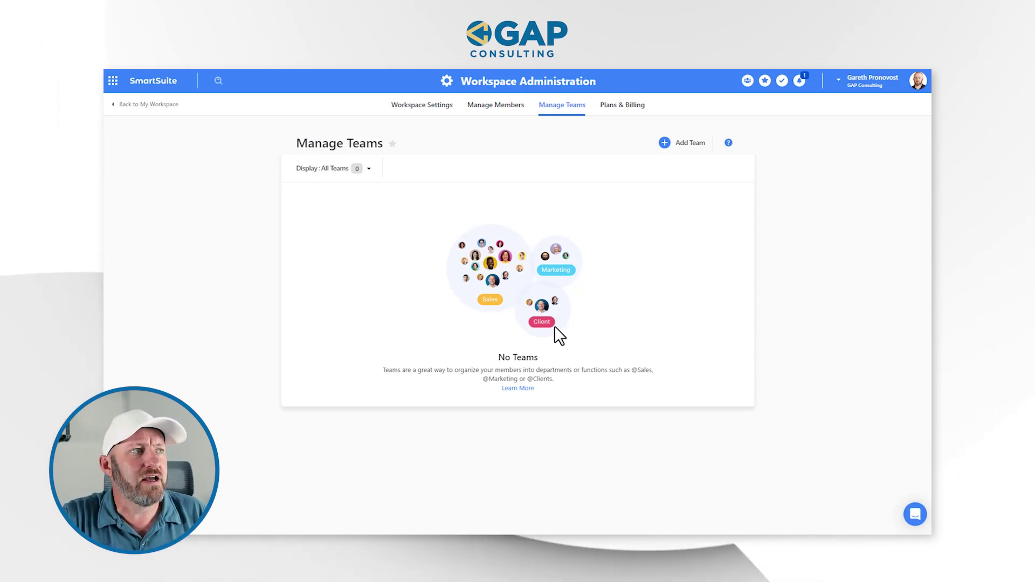
# Start a new team named Sales with a light blue colour and Active status
pyautogui.click(696, 143)
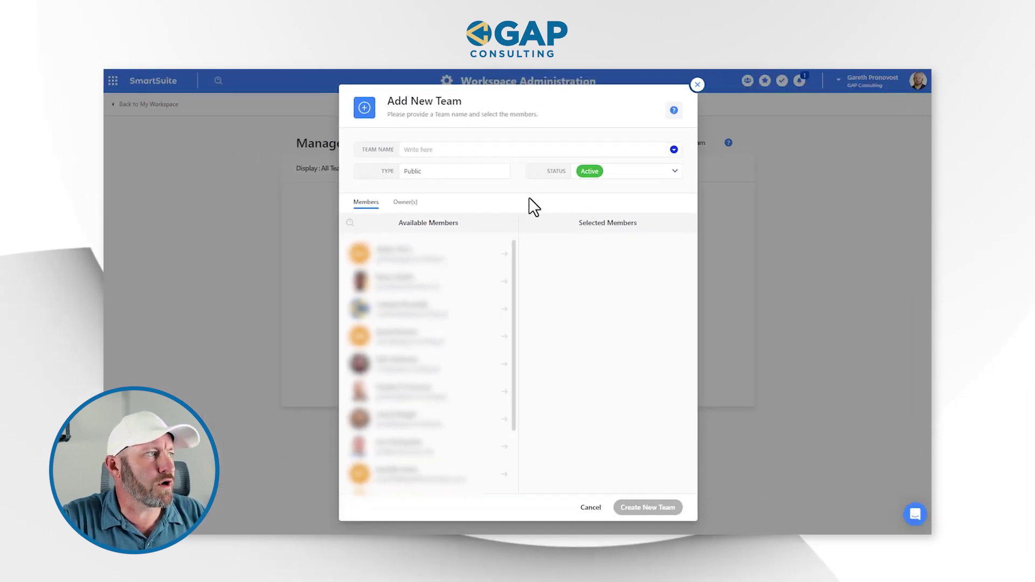
pyautogui.click(444, 148)
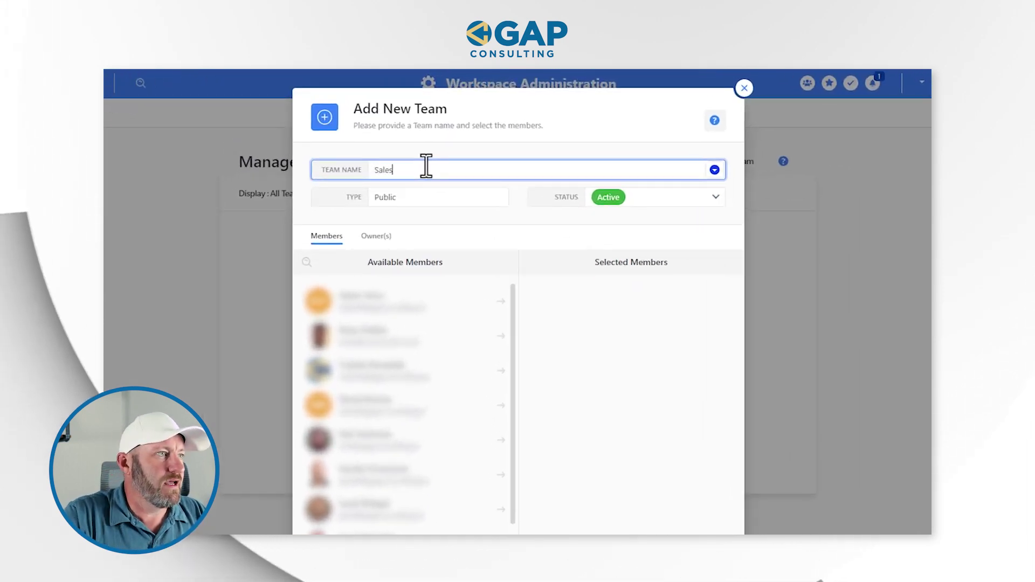
pyautogui.click(714, 171)
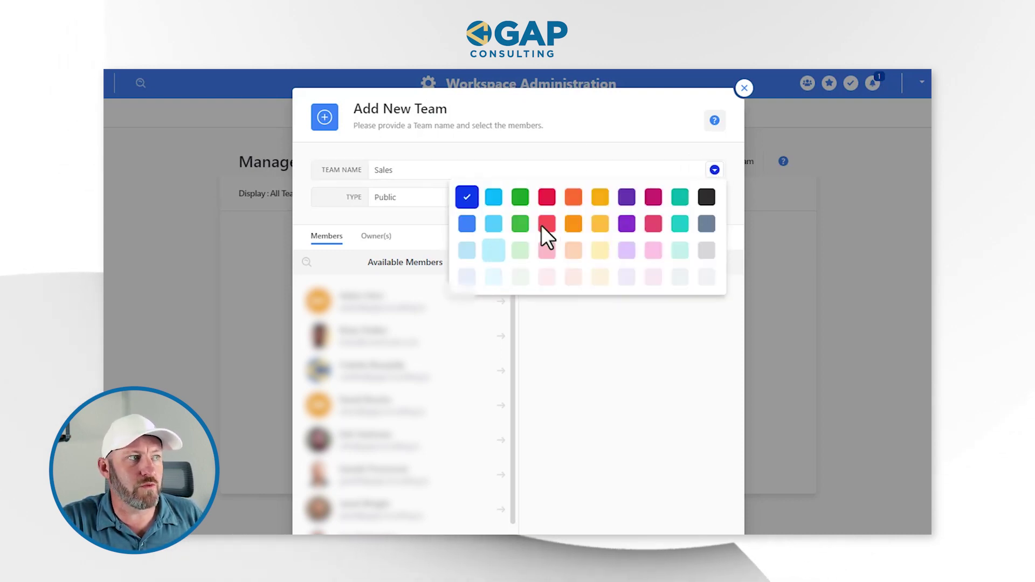
pyautogui.click(466, 250)
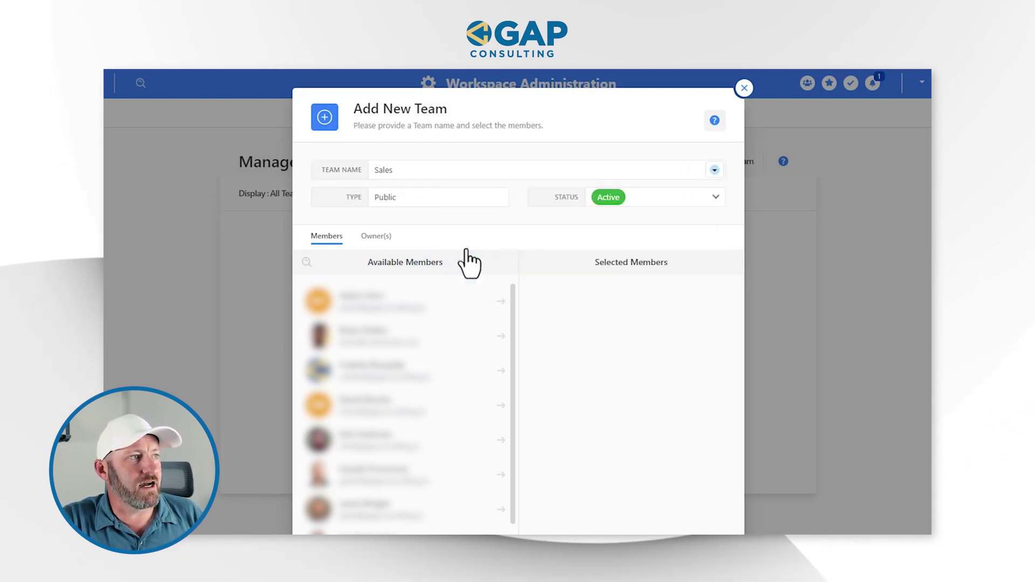
pyautogui.click(619, 201)
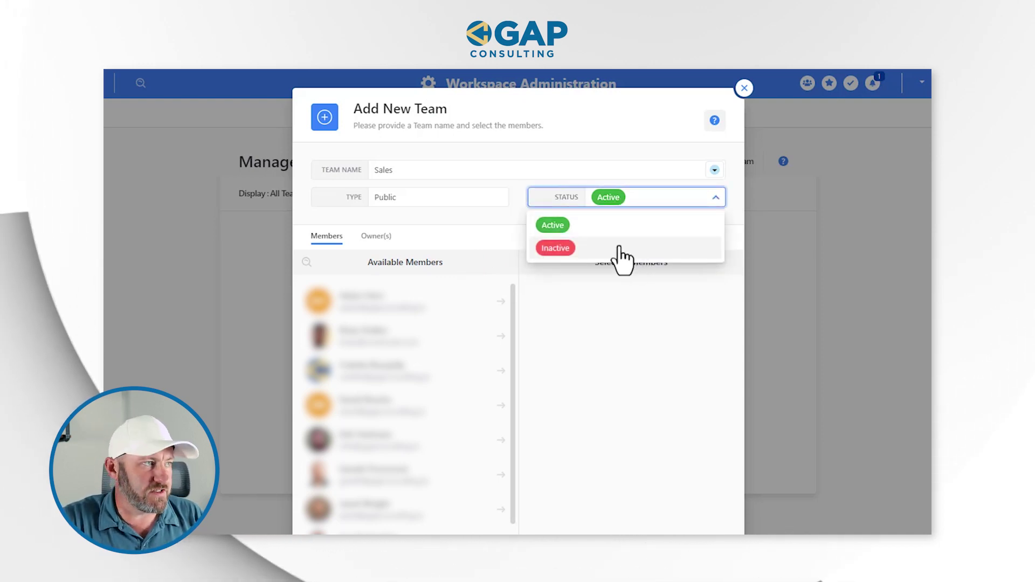
pyautogui.click(512, 232)
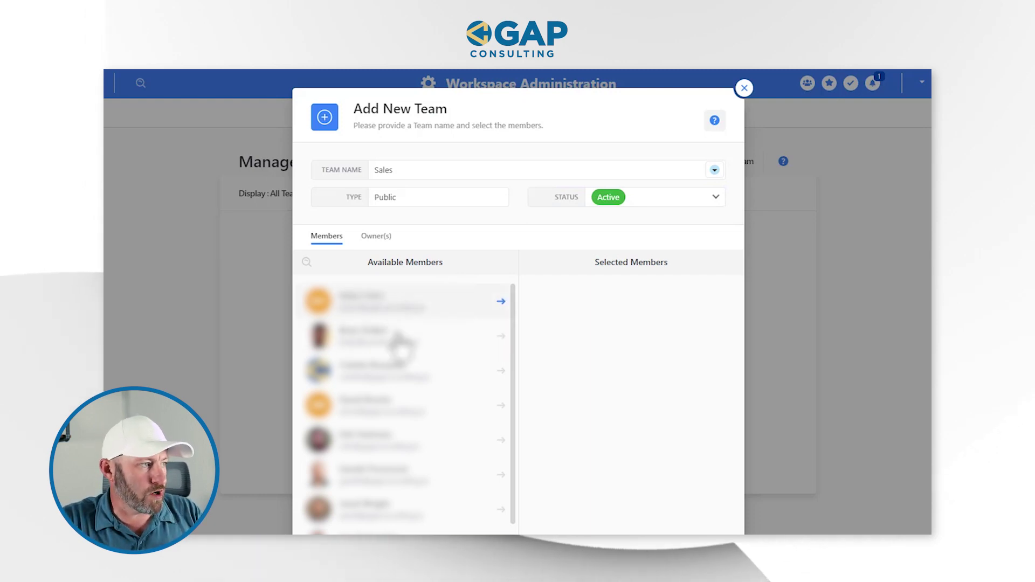
# Add three available members to the Sales team and create it
pyautogui.scroll(-2, 401, 456)
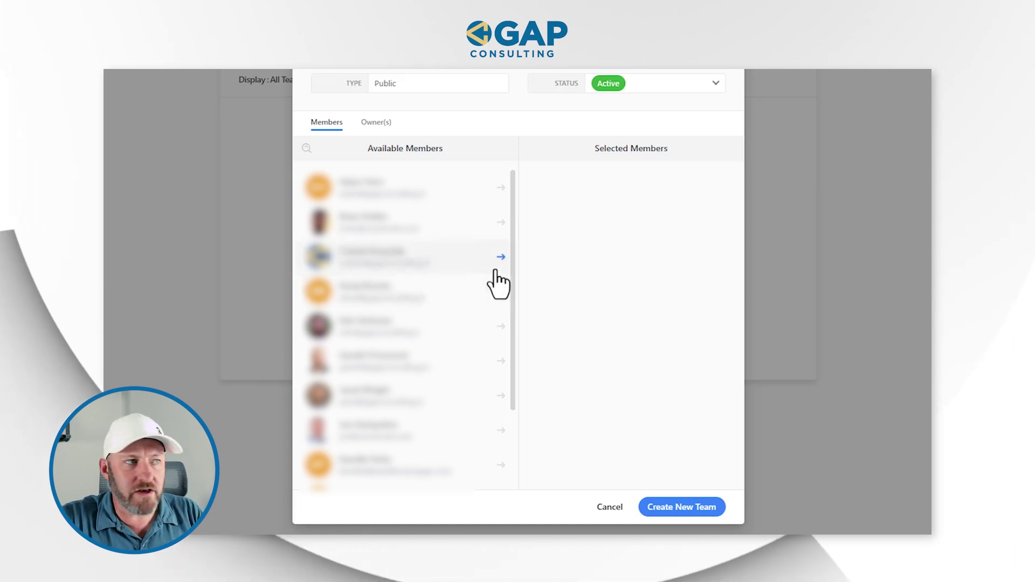
pyautogui.click(501, 189)
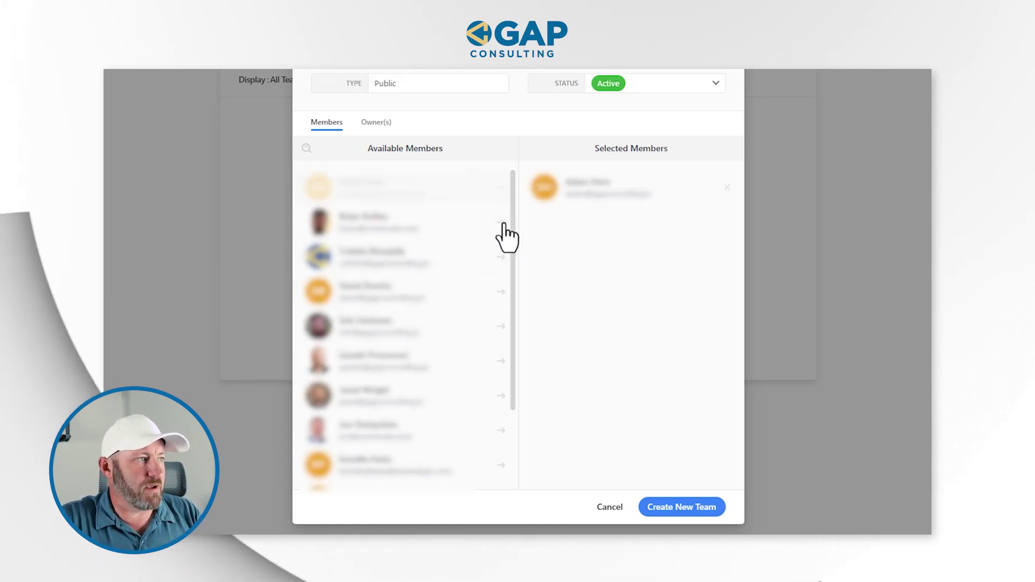
pyautogui.click(499, 264)
pyautogui.click(499, 328)
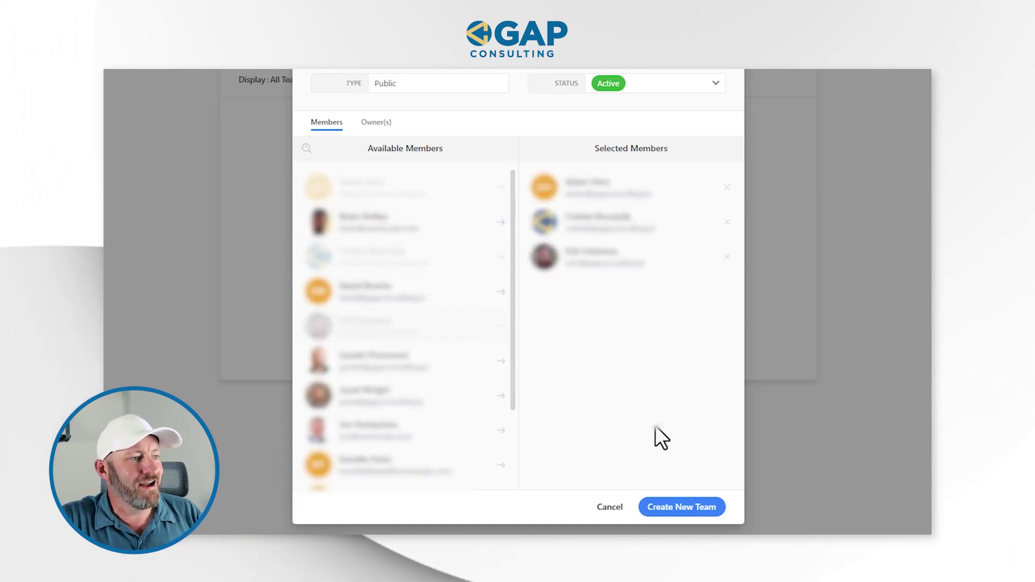
pyautogui.click(678, 511)
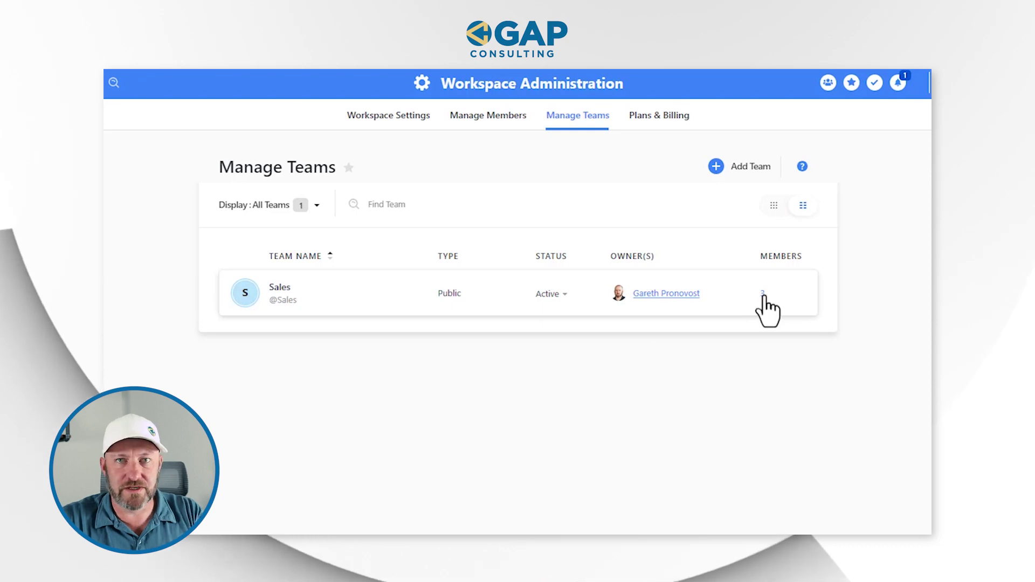
# Start a second team named Finance in purple and add two members to it
pyautogui.click(716, 167)
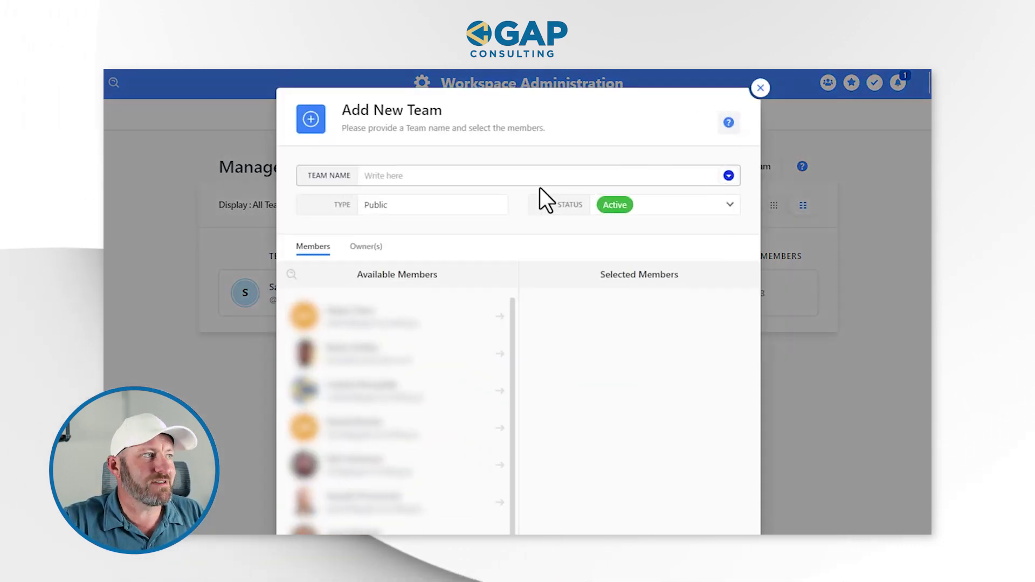
pyautogui.click(517, 176)
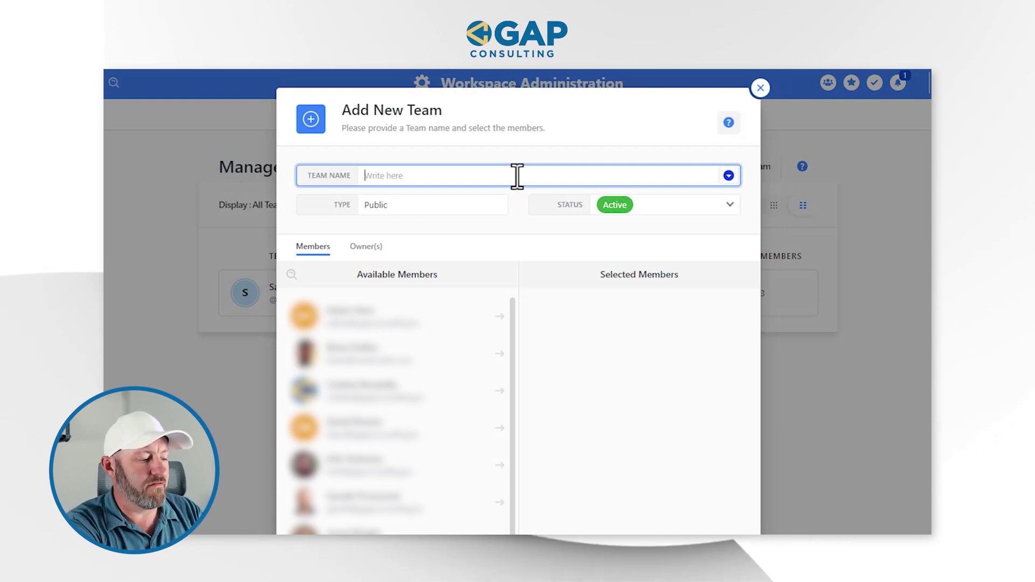
pyautogui.write('Finance')
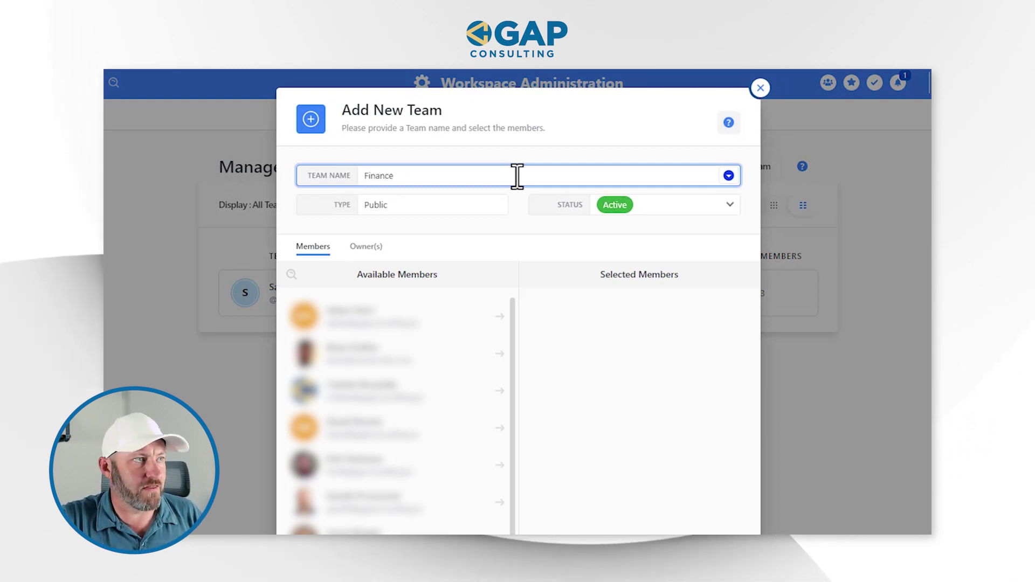
pyautogui.click(728, 175)
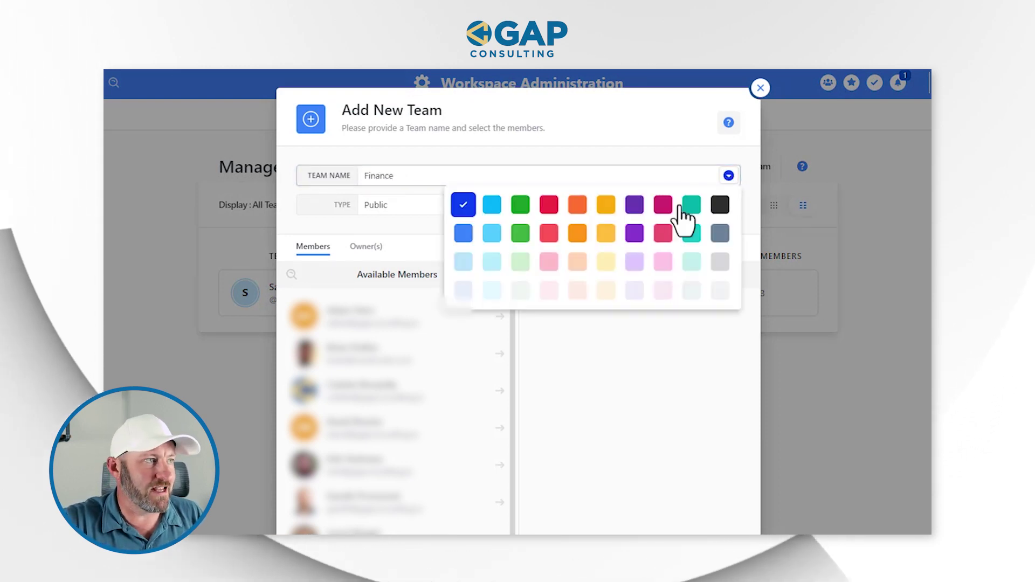
pyautogui.click(635, 233)
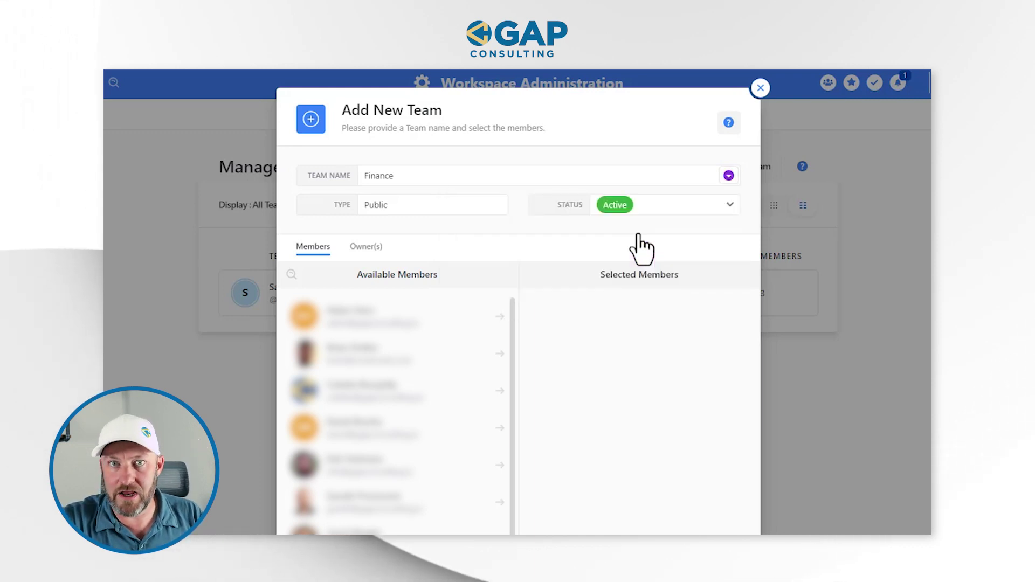
pyautogui.click(437, 179)
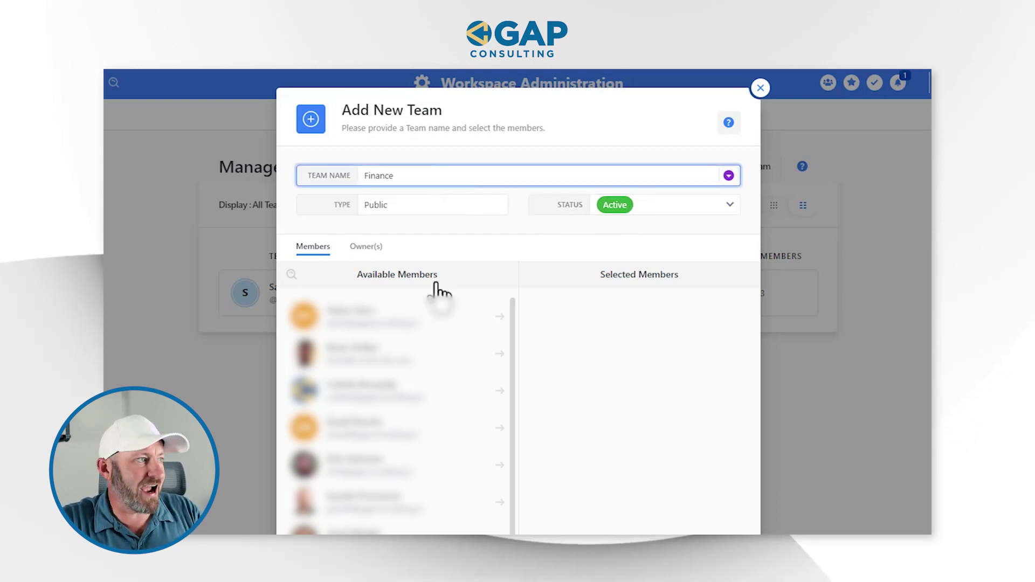
pyautogui.scroll(-3, 442, 288)
pyautogui.click(493, 434)
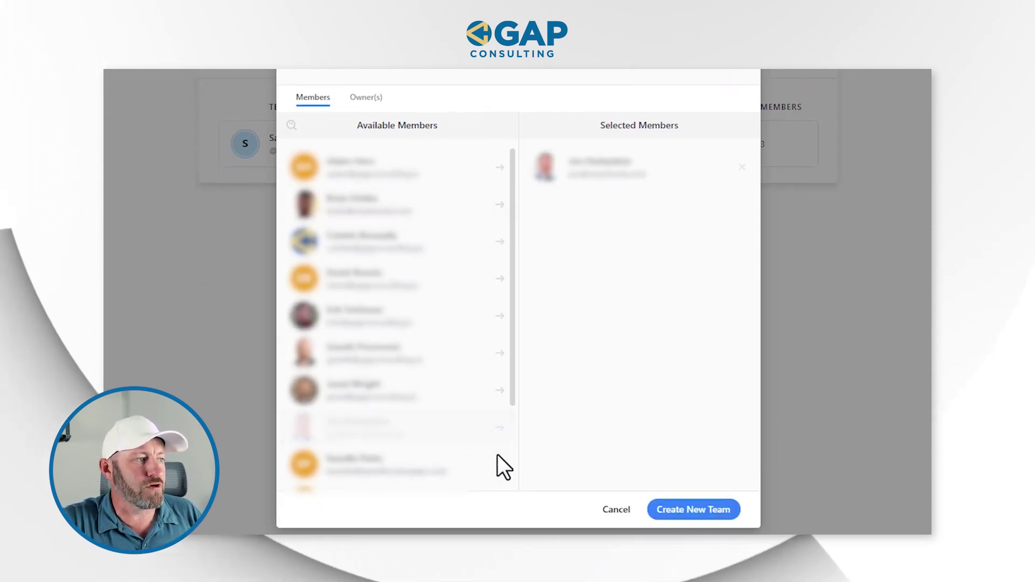
pyautogui.click(498, 462)
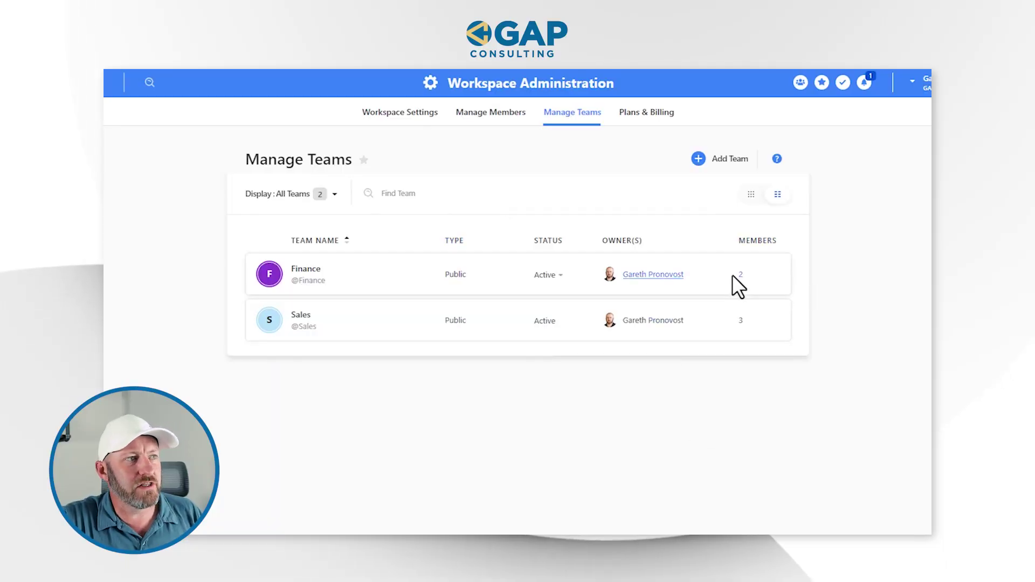
pyautogui.click(740, 281)
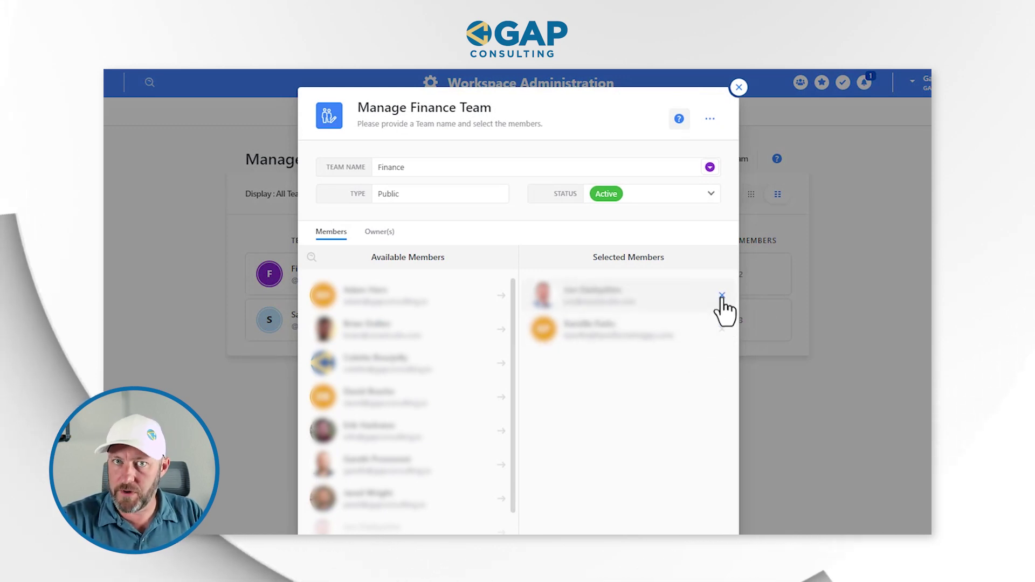
pyautogui.scroll(-3, 490, 261)
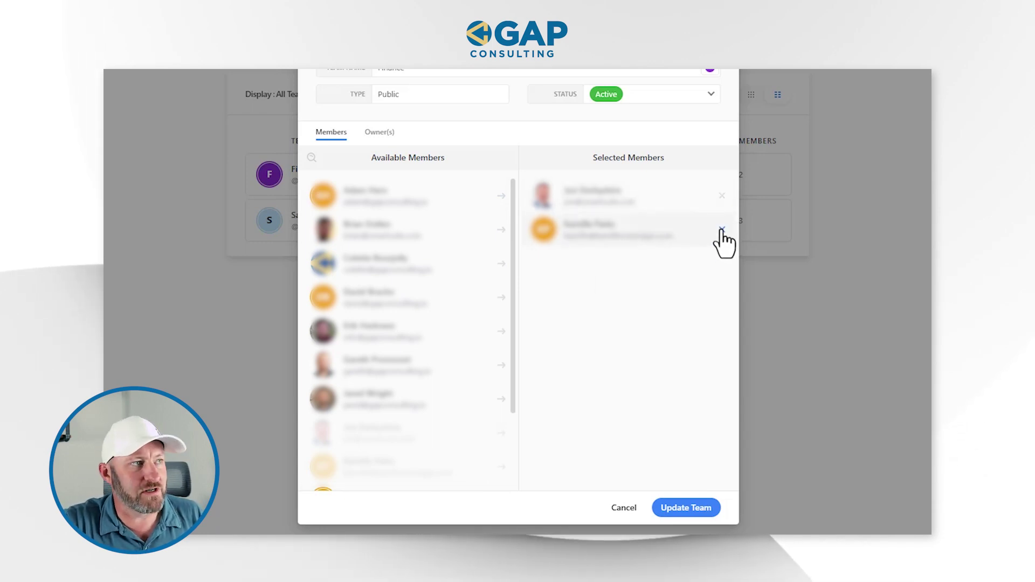
pyautogui.scroll(3, 727, 76)
pyautogui.click(735, 89)
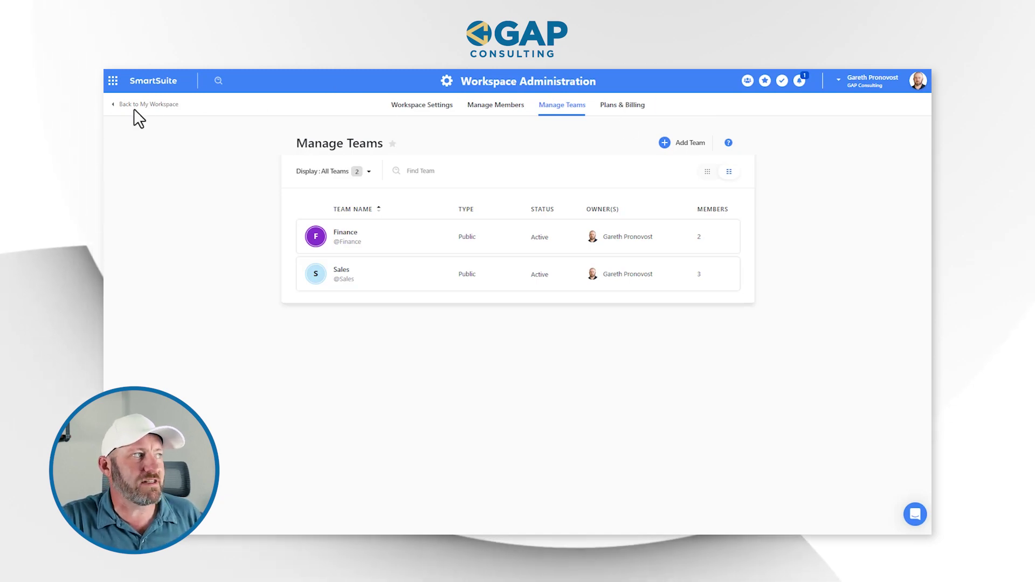
# Return to My Workspace and open Project Tracking from My Favorites
pyautogui.click(125, 105)
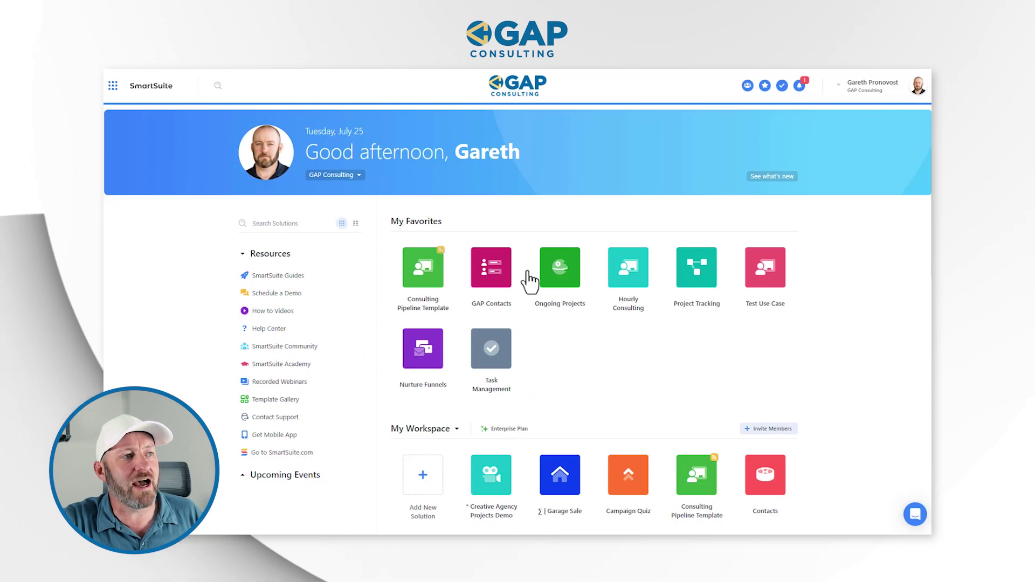
pyautogui.click(697, 278)
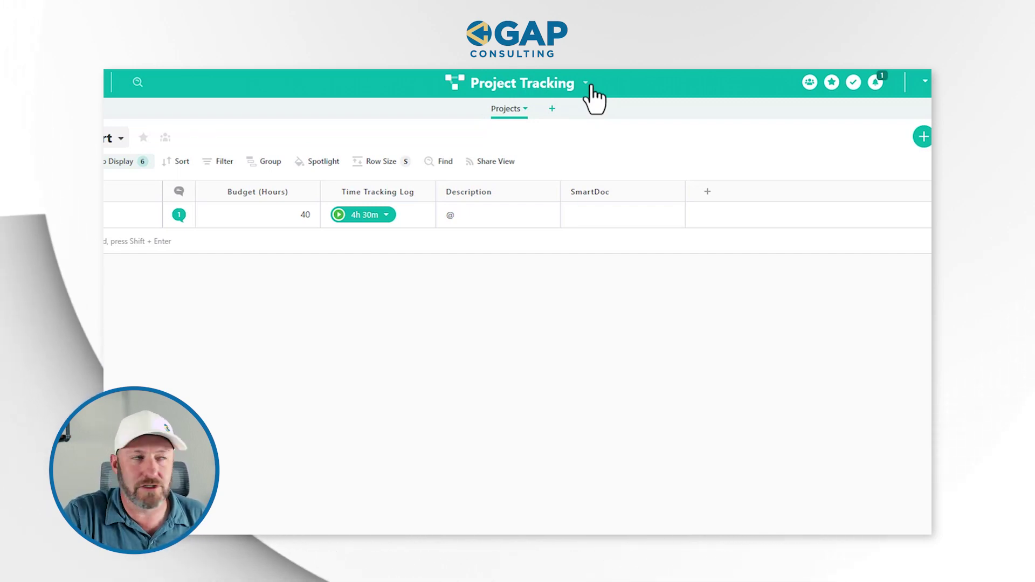
# Open Solution Permissions for Project Tracking from its title dropdown
pyautogui.click(586, 83)
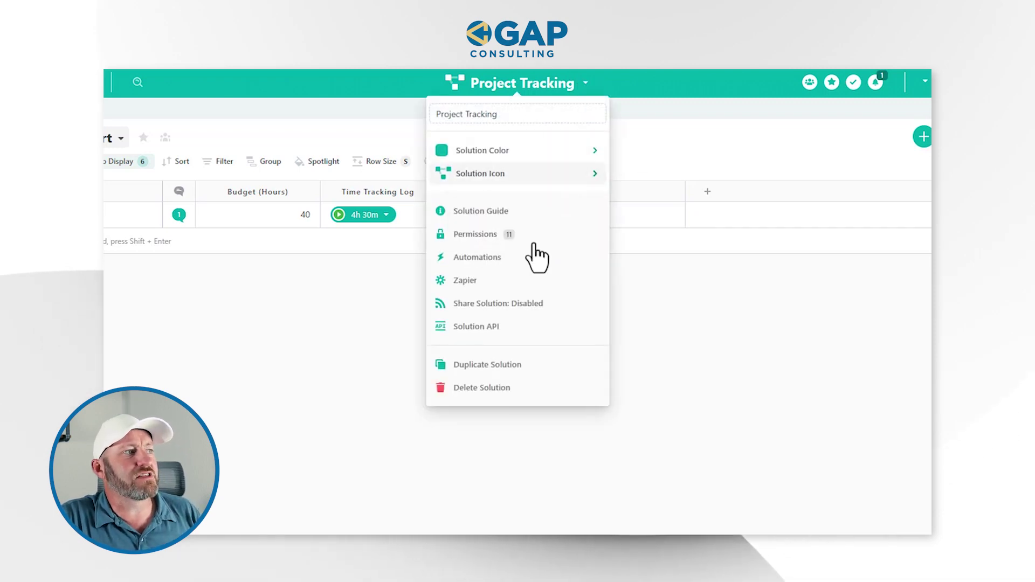
pyautogui.click(473, 235)
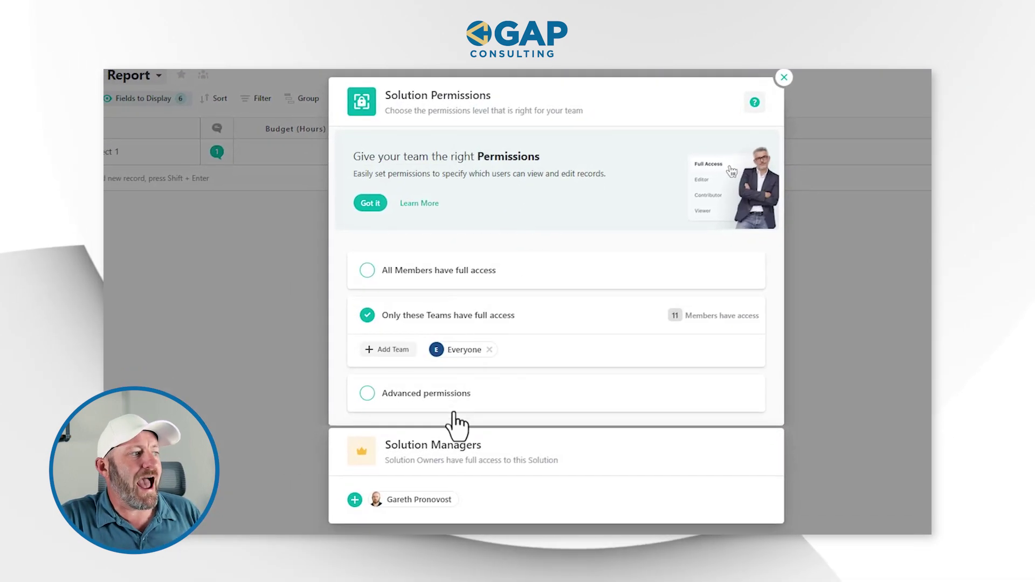
# Replace Everyone with the Finance team as the only full-access team, then close the dialog
pyautogui.click(489, 350)
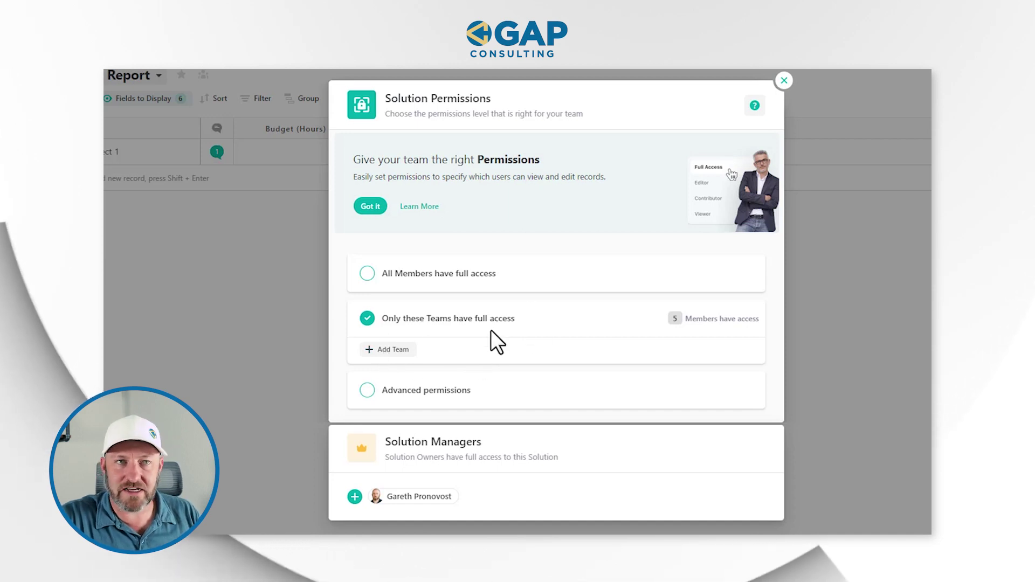
pyautogui.click(407, 350)
pyautogui.click(373, 401)
pyautogui.click(501, 451)
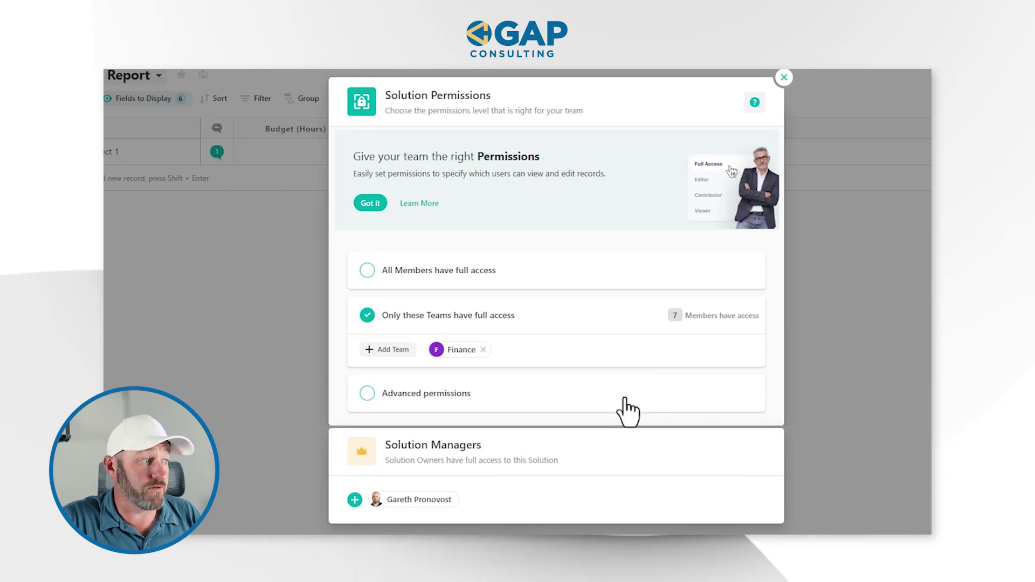
pyautogui.click(784, 78)
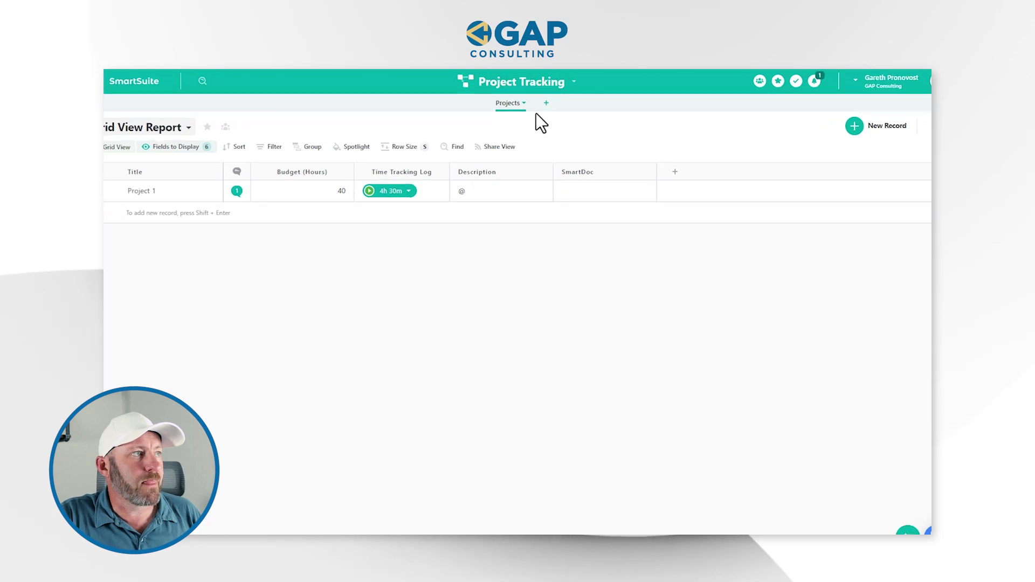
# Open App Permissions for the Projects table from its tab dropdown
pyautogui.click(533, 111)
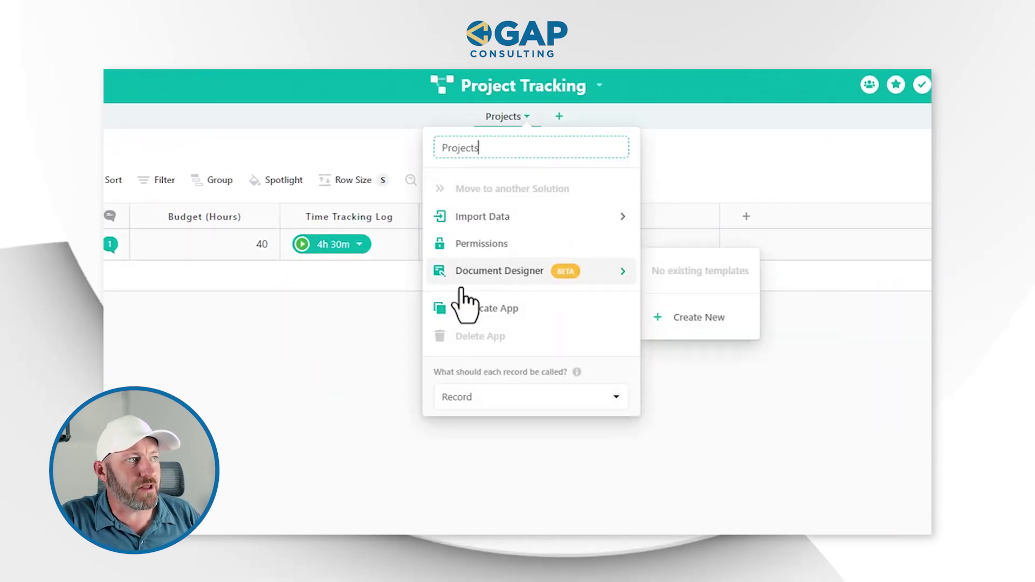
pyautogui.click(488, 245)
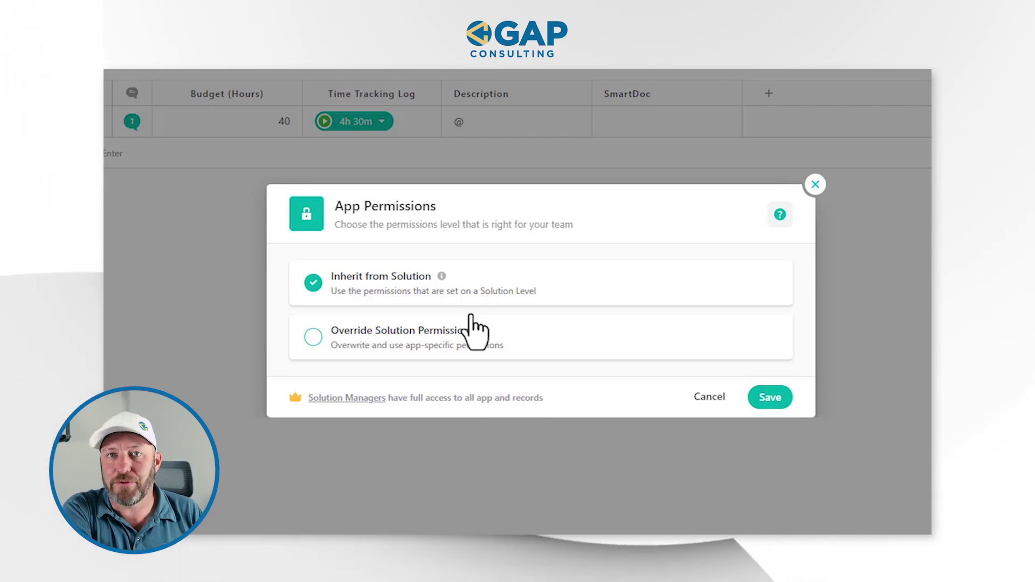
# Set Projects to Override Solution Permissions, add Finance at Full Access, and save
pyautogui.click(438, 346)
pyautogui.click(433, 281)
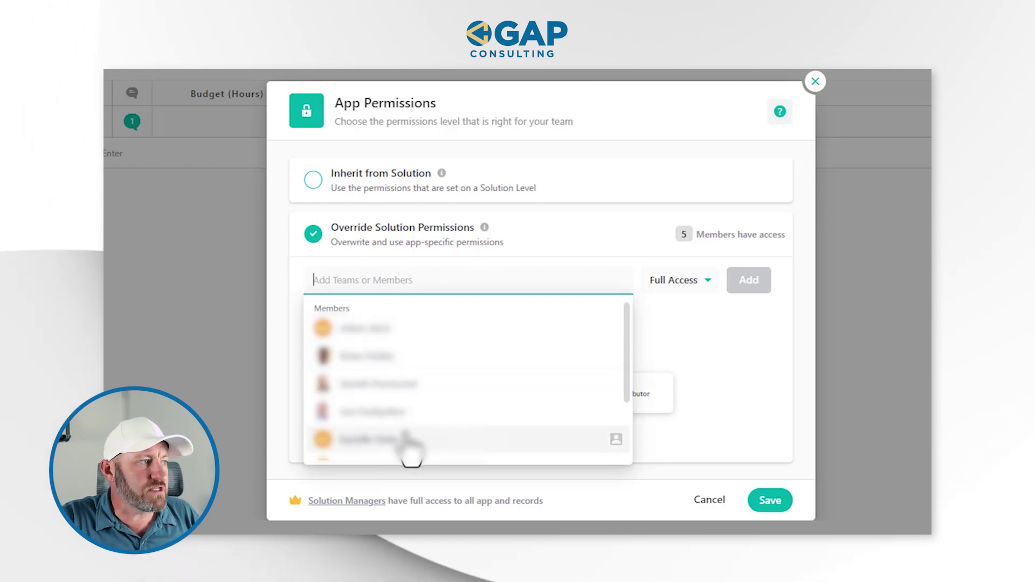
pyautogui.scroll(-3, 427, 310)
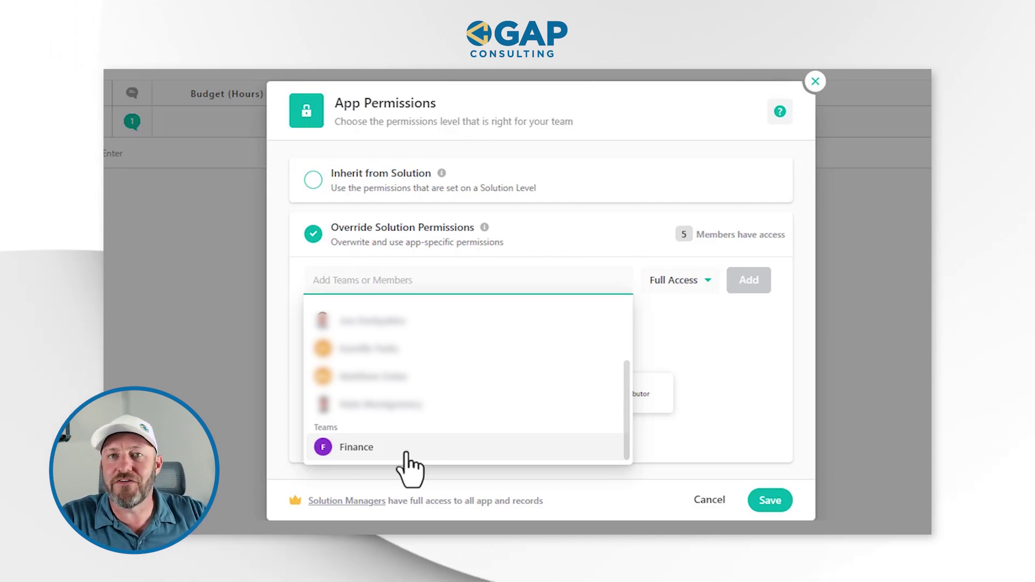
pyautogui.click(407, 453)
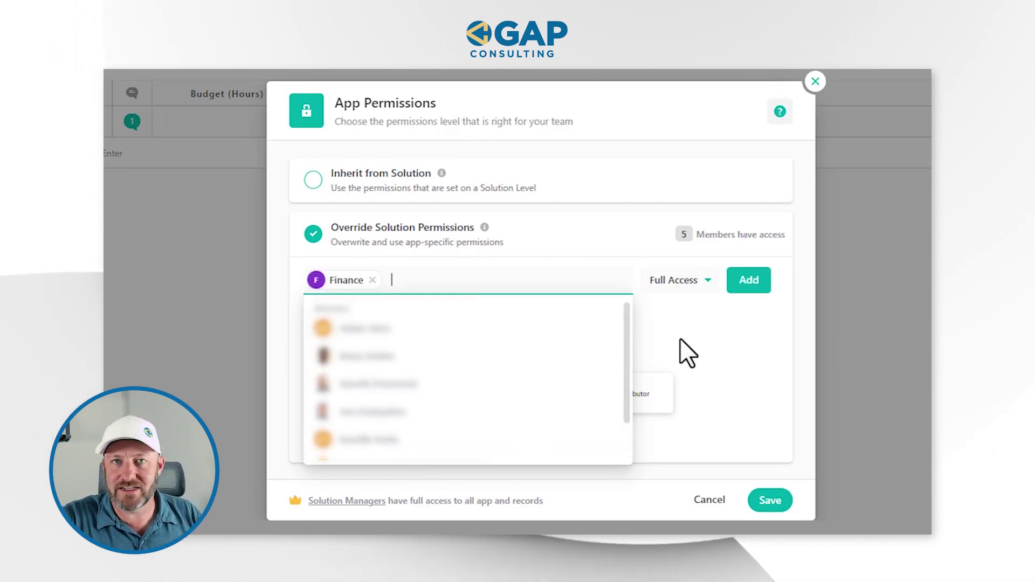
pyautogui.click(750, 284)
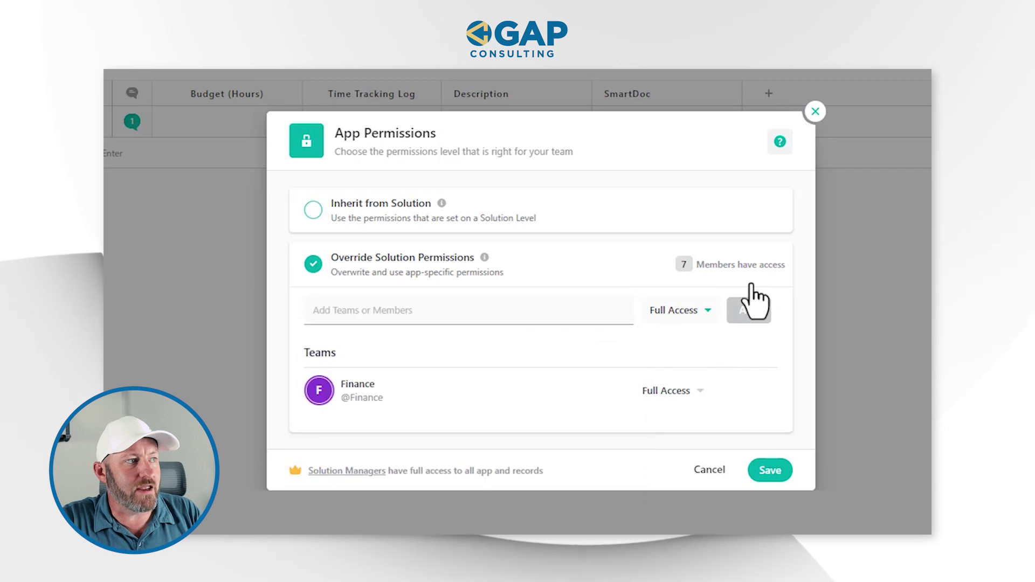
pyautogui.click(674, 392)
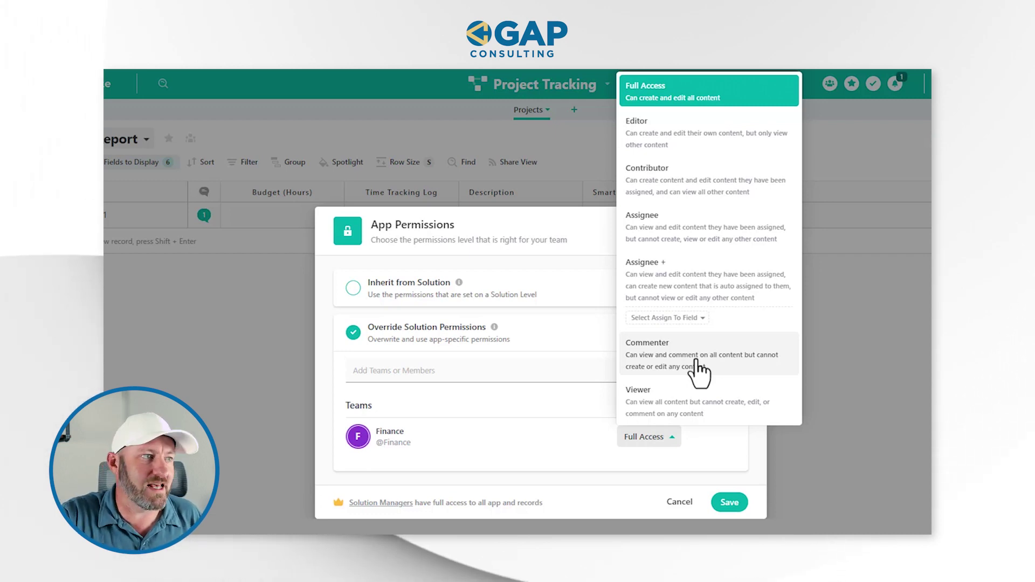
pyautogui.click(682, 91)
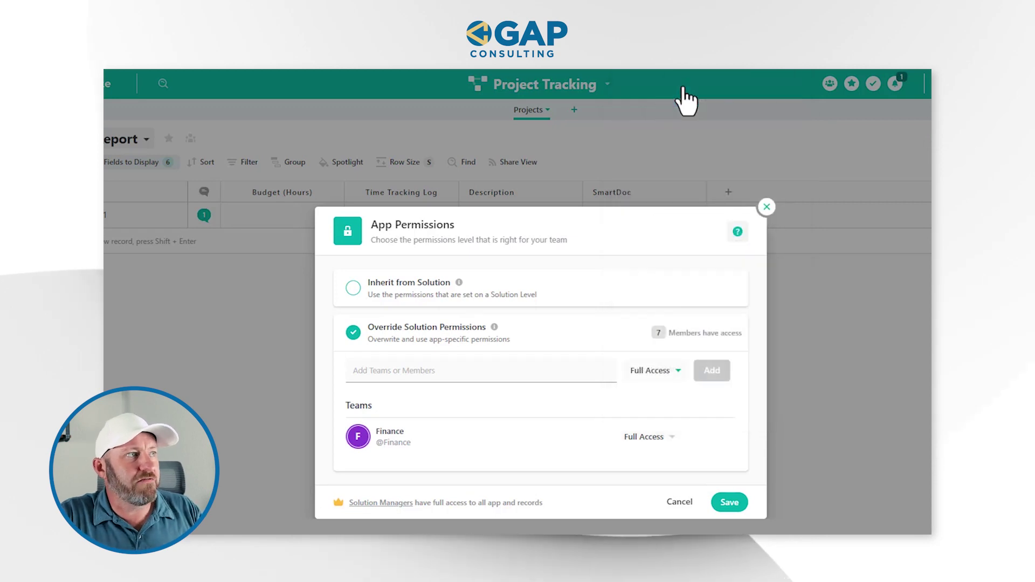
pyautogui.click(730, 504)
pyautogui.click(578, 98)
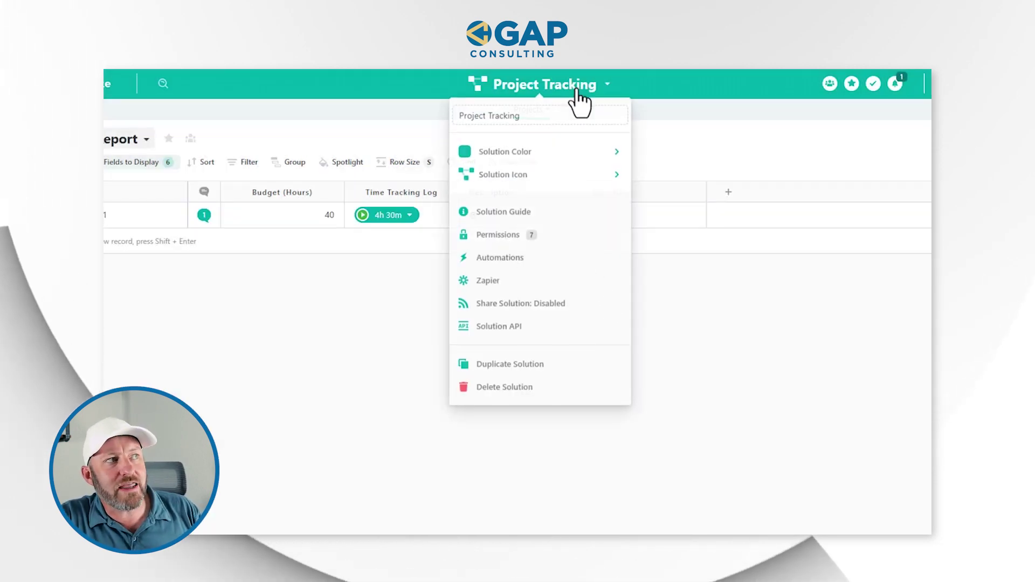
# Add the Sales team to the Project Tracking solution's full-access teams alongside Finance
pyautogui.click(515, 238)
pyautogui.click(384, 358)
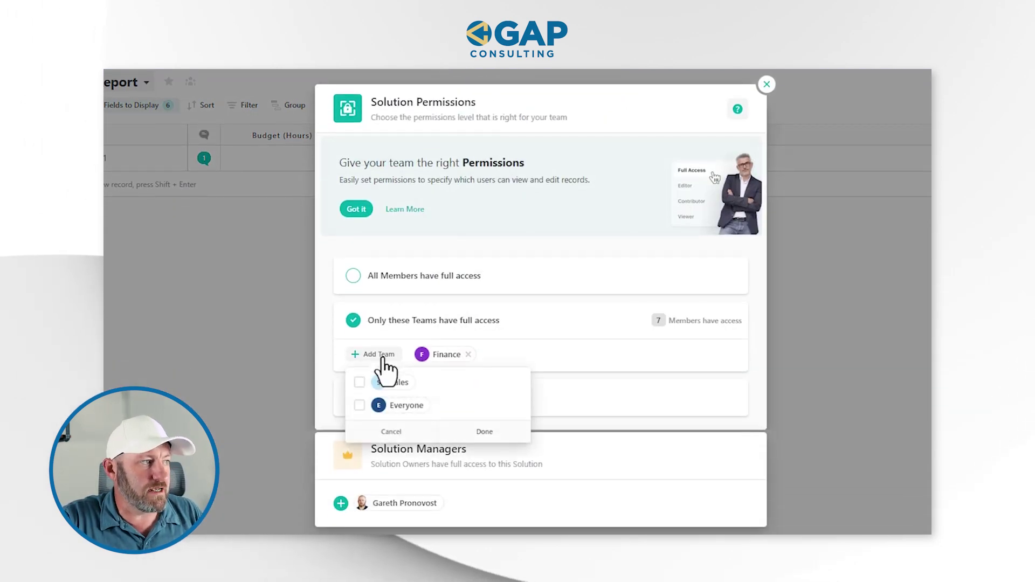
pyautogui.click(395, 383)
pyautogui.click(481, 432)
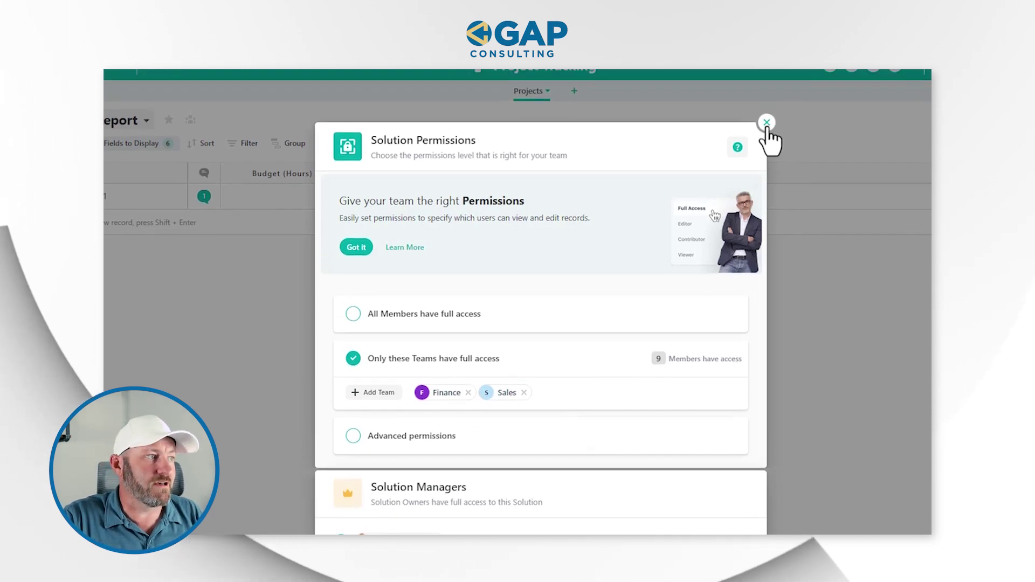
pyautogui.click(766, 123)
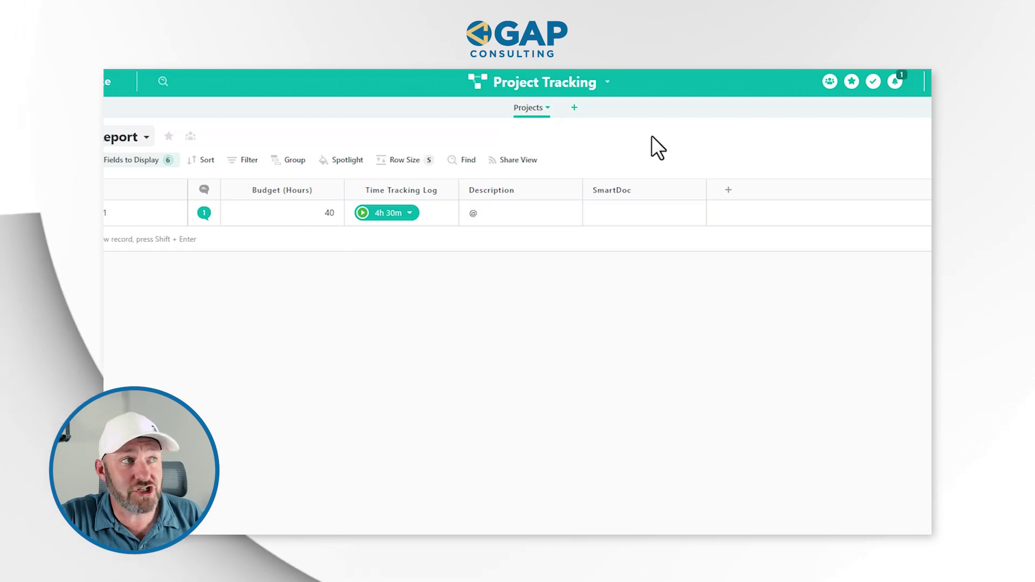
# Review the Projects app permissions, confirming only Finance has access, and close without changes
pyautogui.click(544, 108)
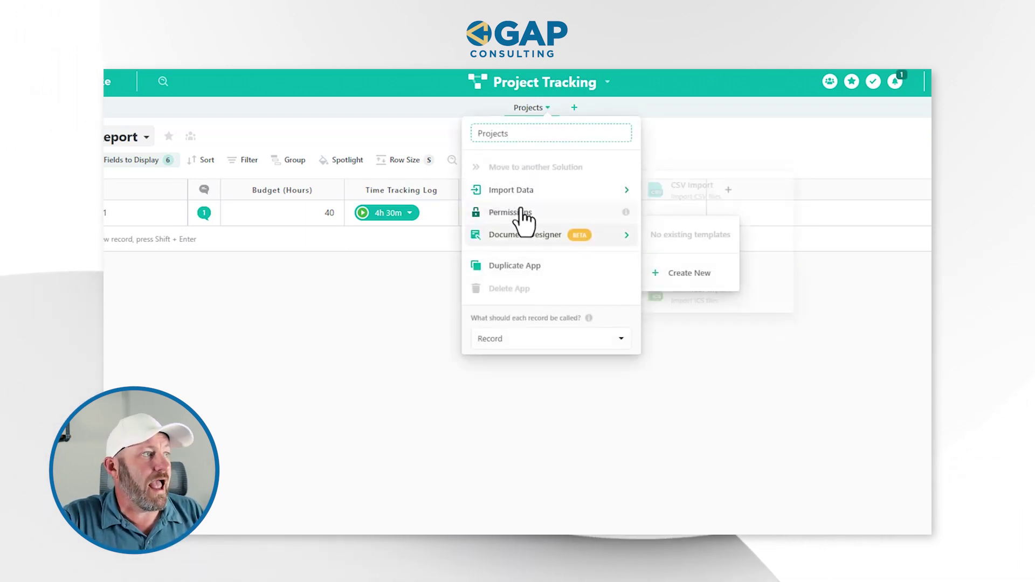
pyautogui.click(520, 211)
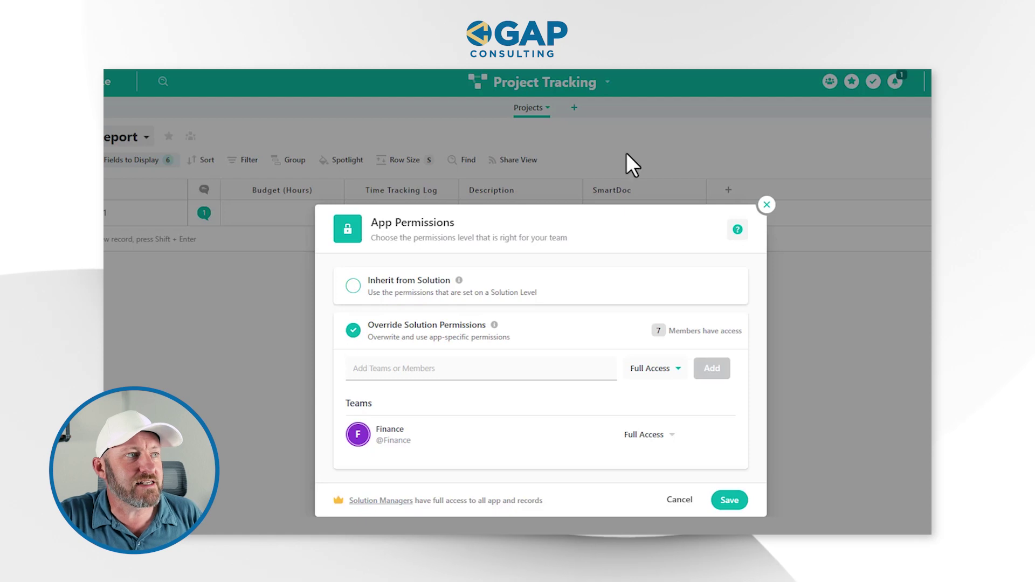
pyautogui.click(766, 205)
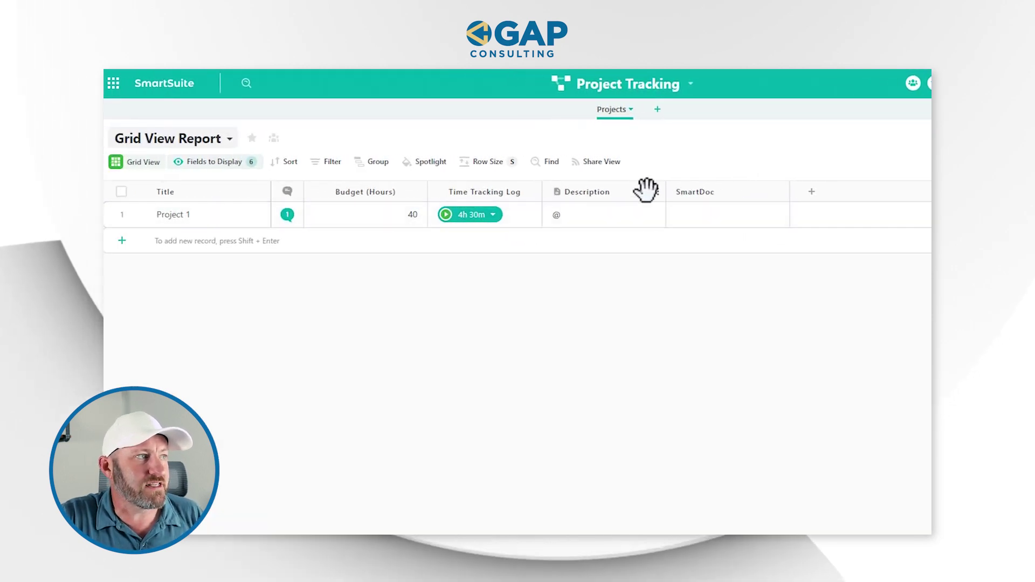
pyautogui.click(656, 193)
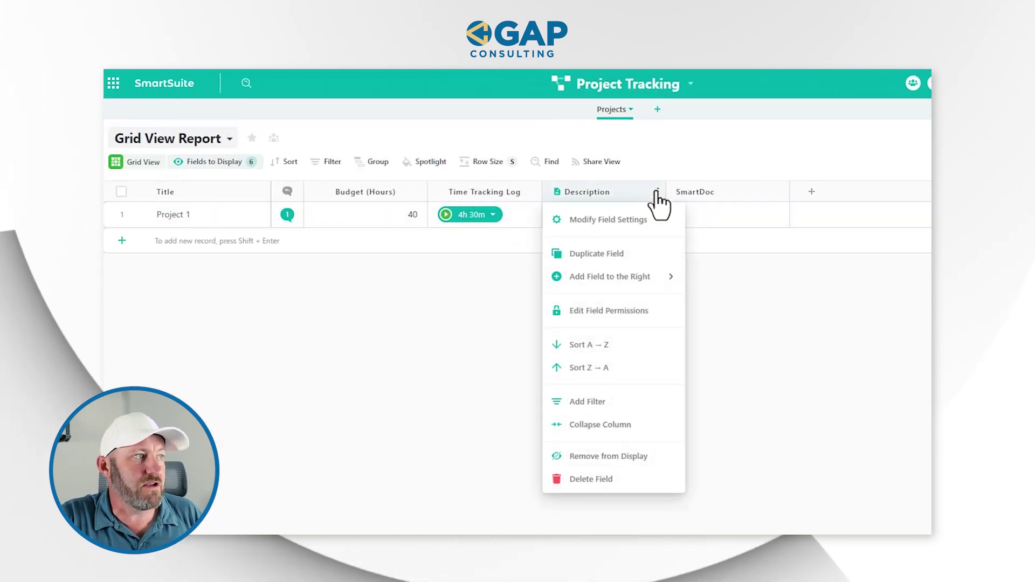
pyautogui.click(618, 311)
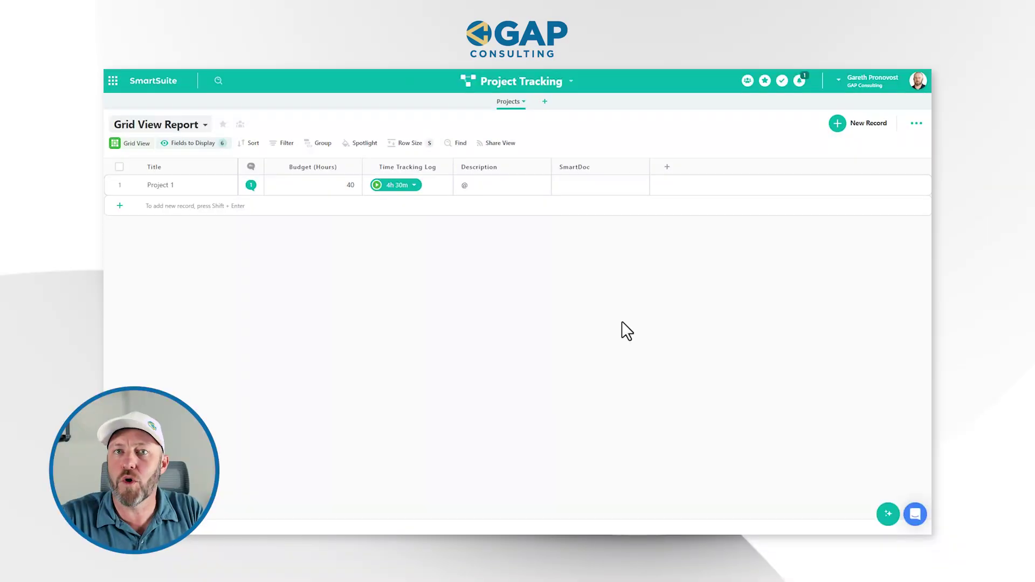
# Go to Manage Members in Workspace Administration and start inviting new members
pyautogui.click(917, 81)
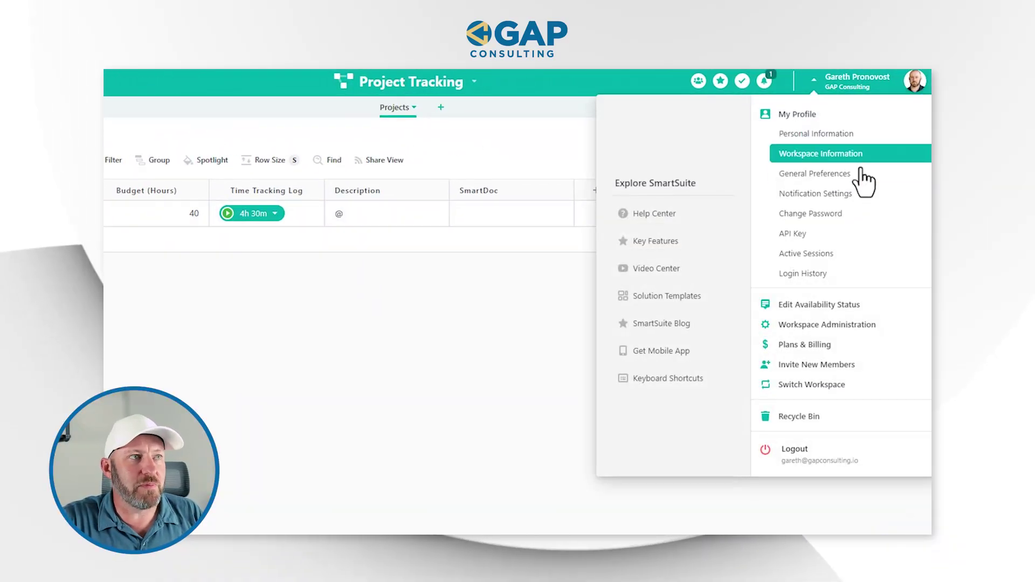
pyautogui.click(821, 325)
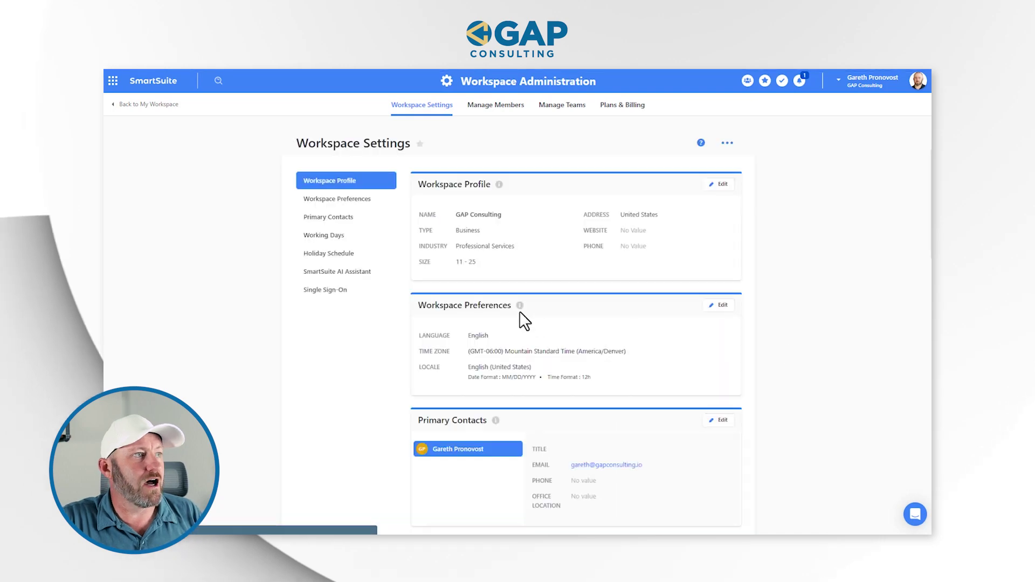
pyautogui.click(497, 112)
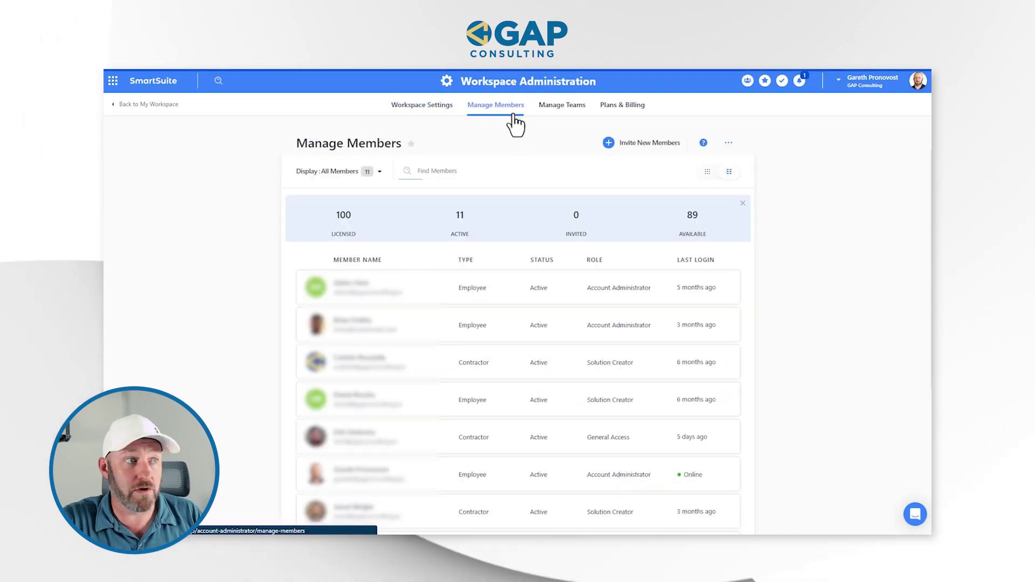
pyautogui.click(687, 165)
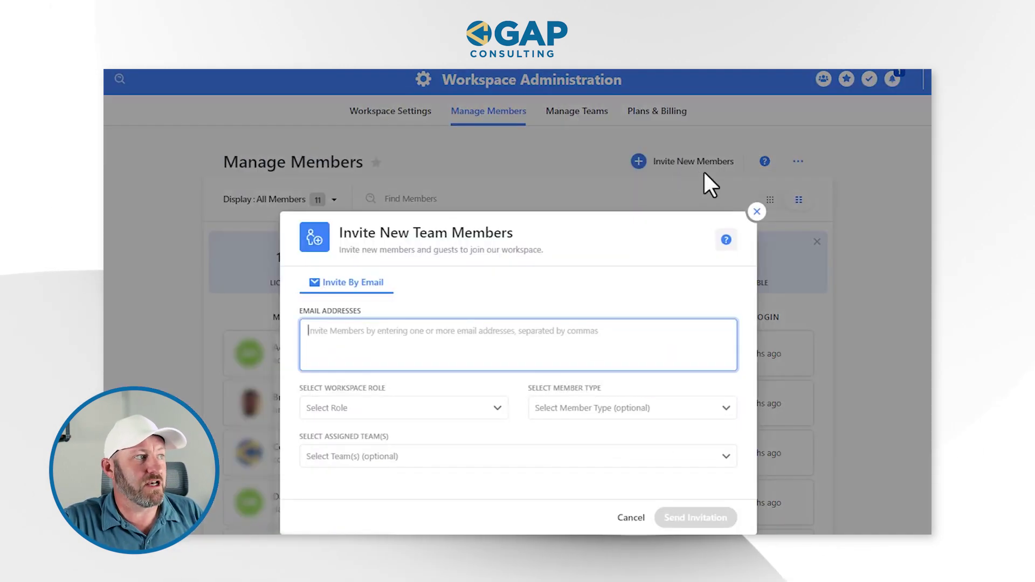
# Enter an example invitee e-mail, check role and member-type choices, and list the assignable teams
pyautogui.write('example.')
pyautogui.write('@')
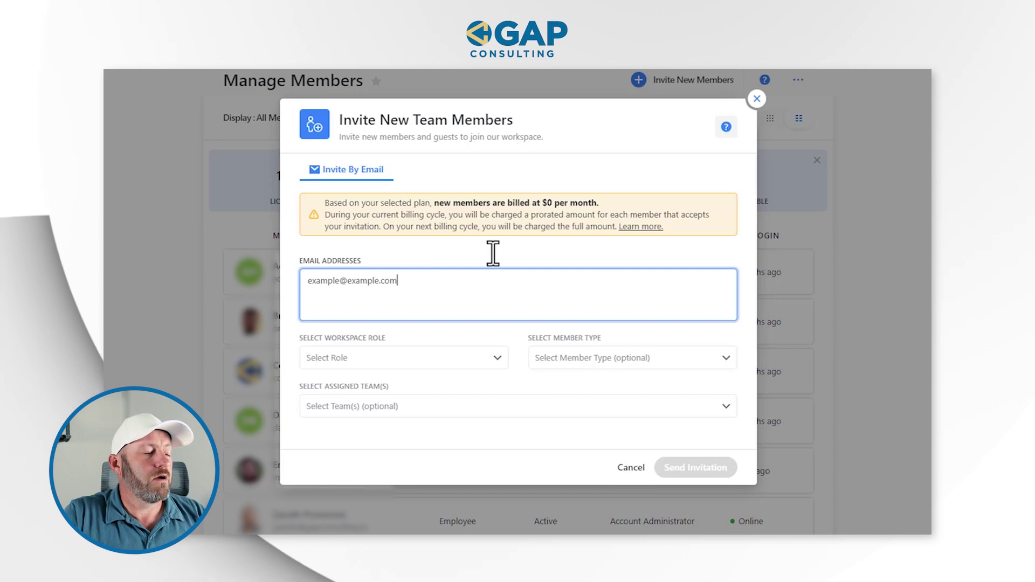
pyautogui.click(448, 365)
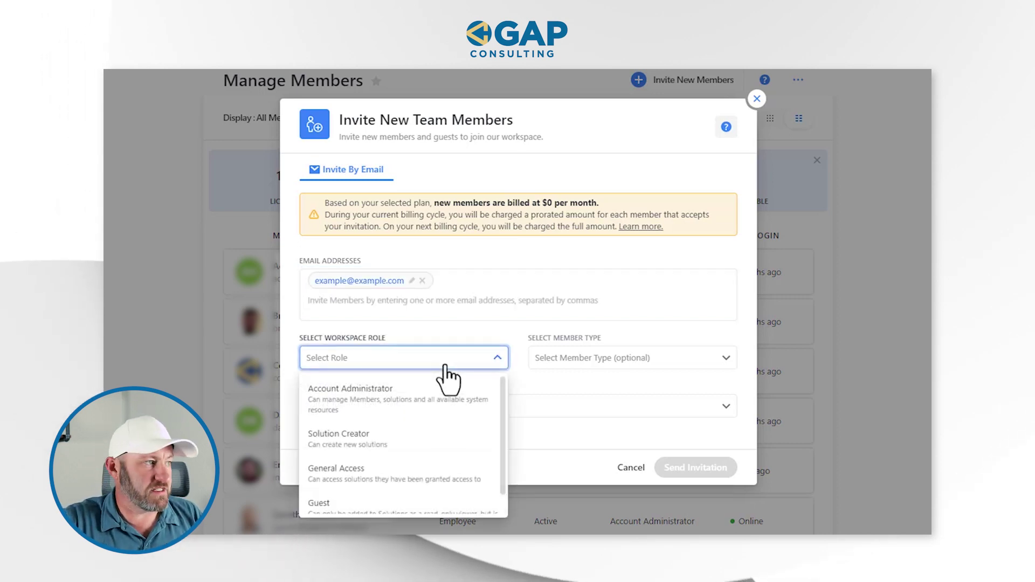
pyautogui.click(474, 372)
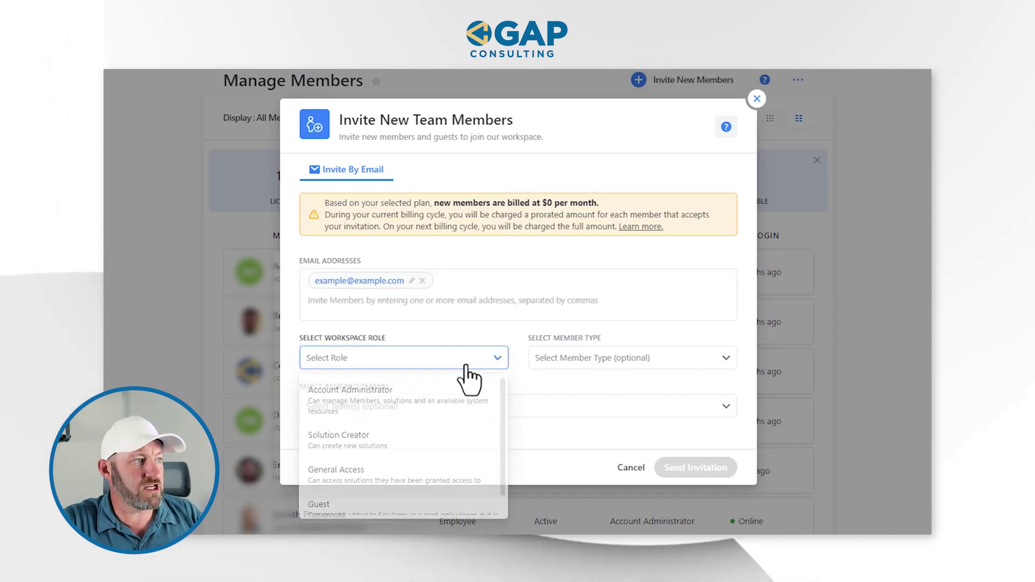
pyautogui.click(611, 375)
pyautogui.click(518, 358)
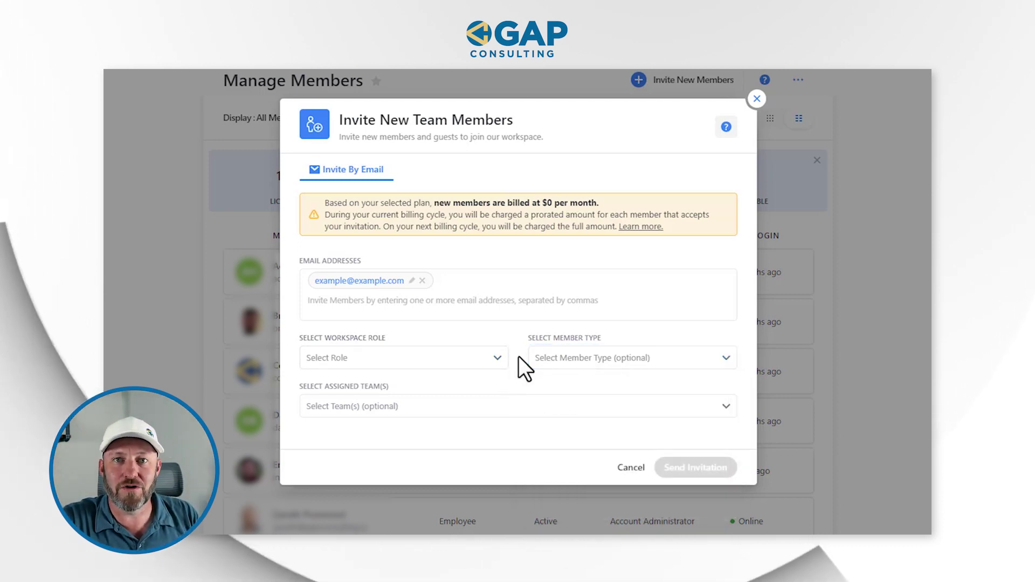
pyautogui.click(463, 409)
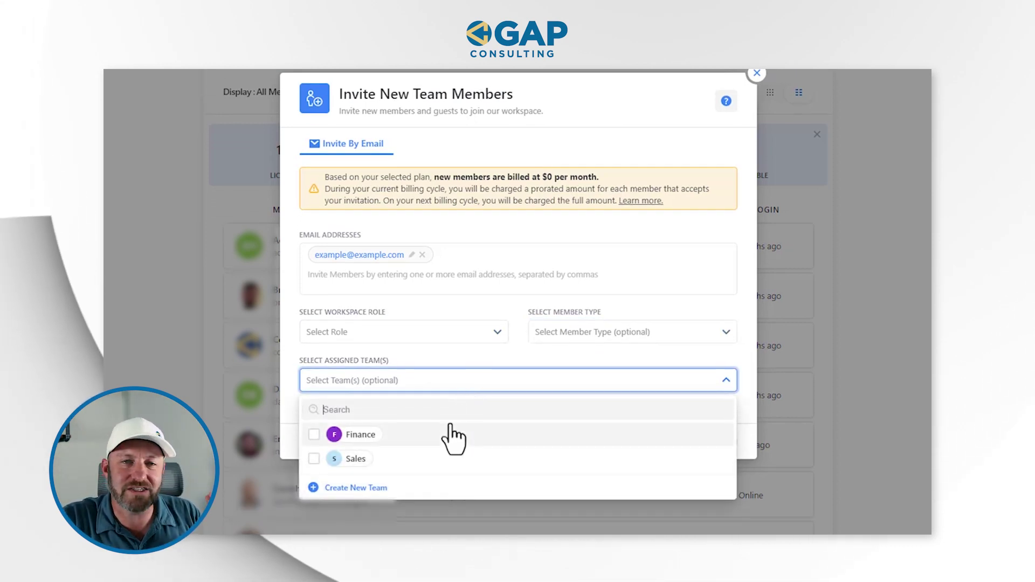